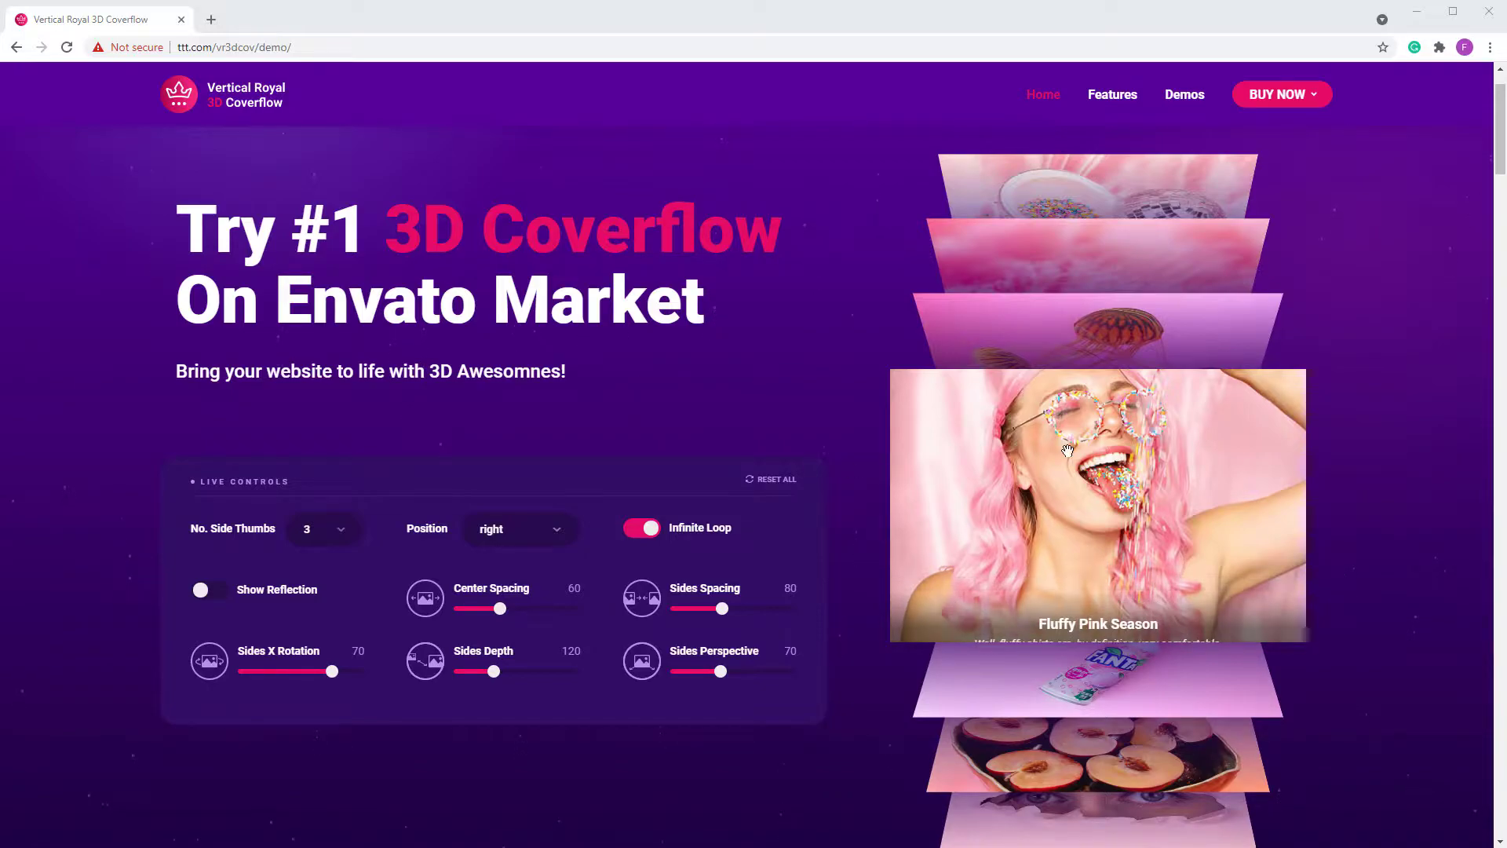
# Step: Preview the Fluffy Pink Season slide in the lightbox, then switch the demo to Thumbs video
pyautogui.click(903, 453)
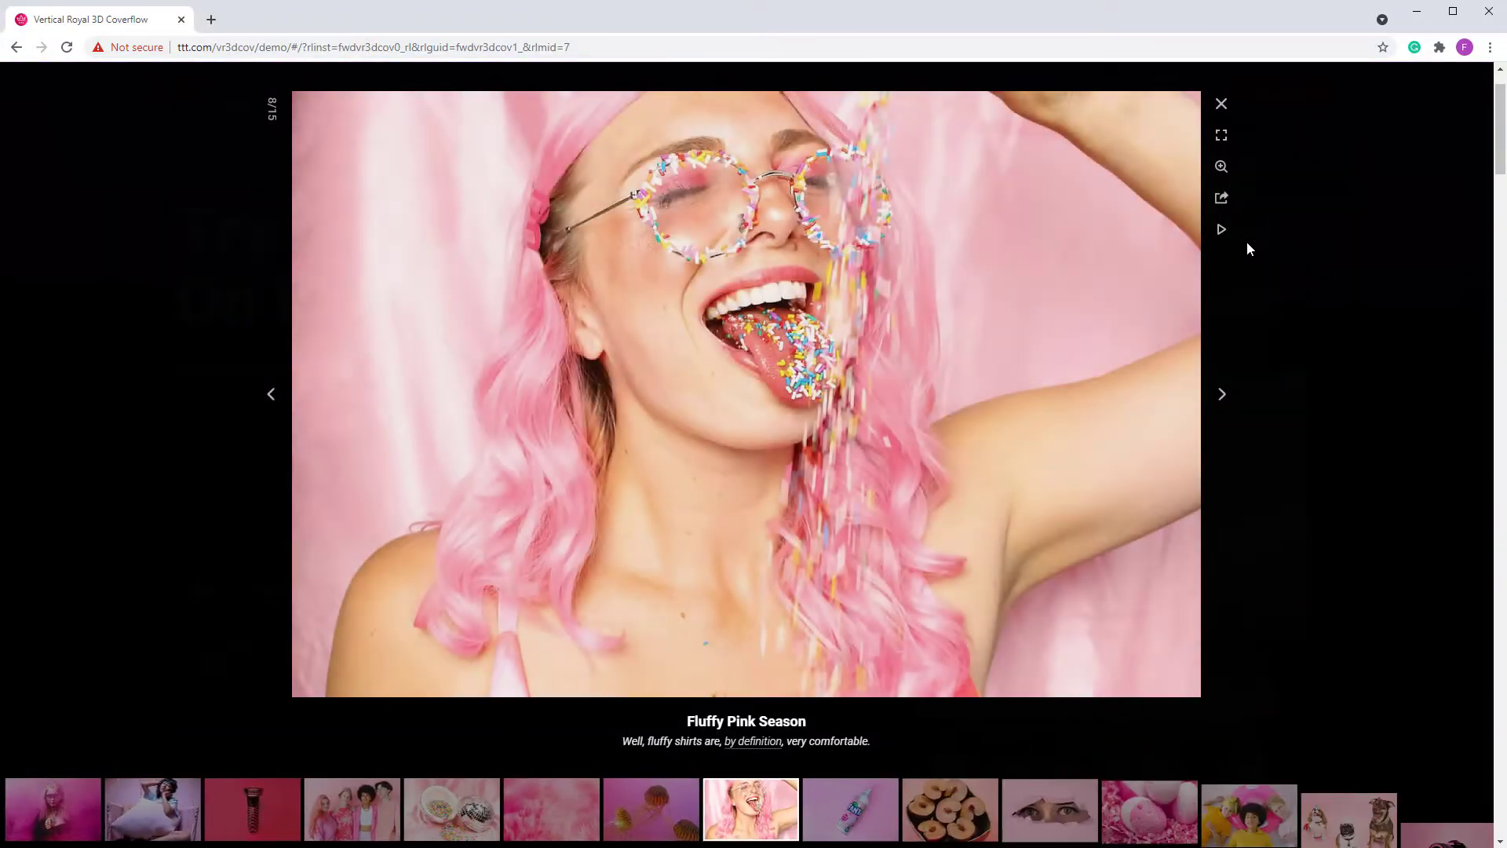
pyautogui.click(1347, 226)
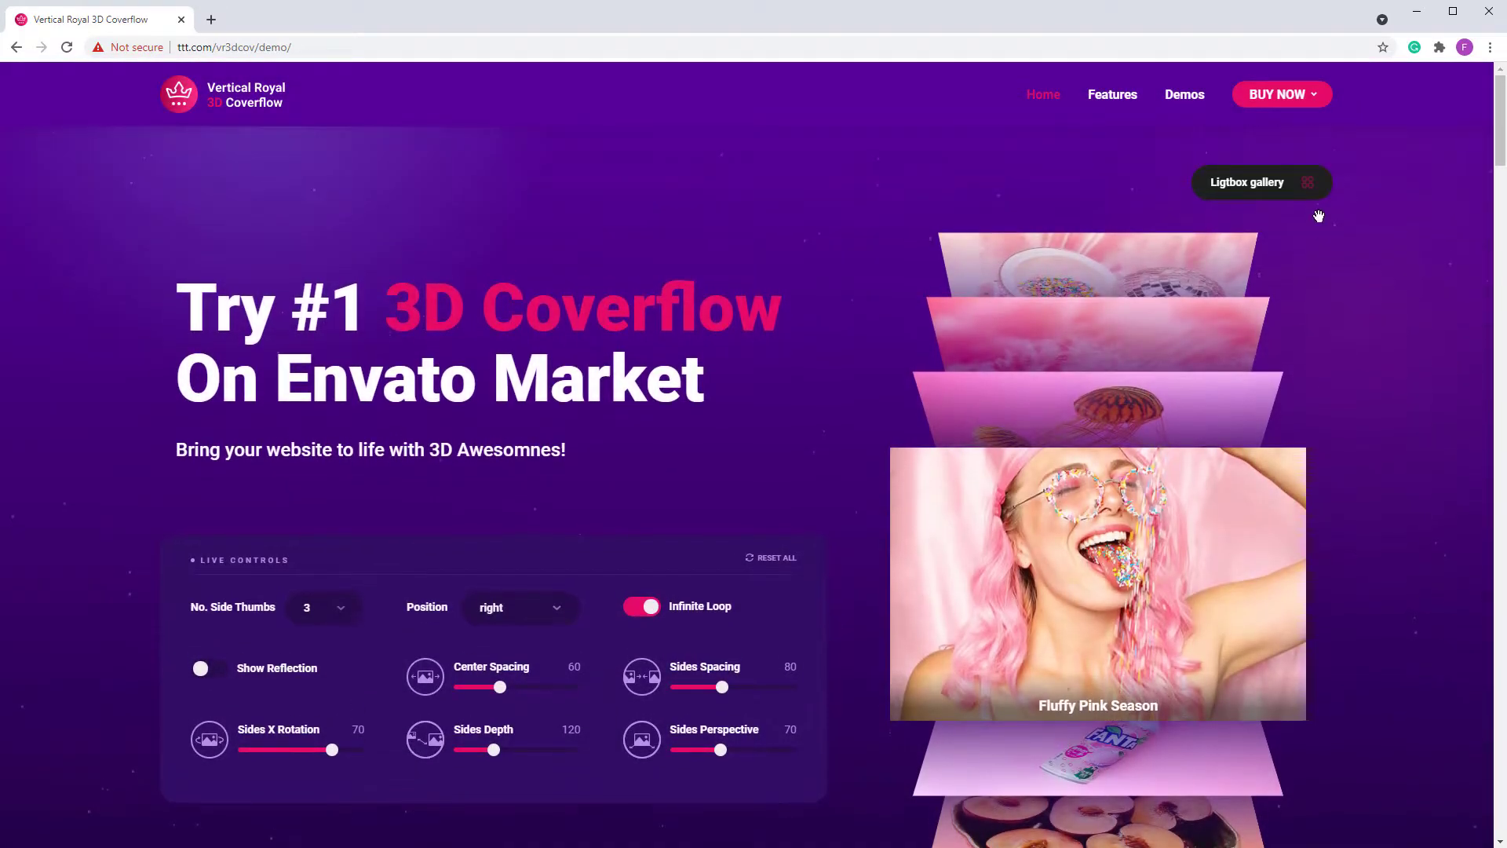
pyautogui.click(1308, 202)
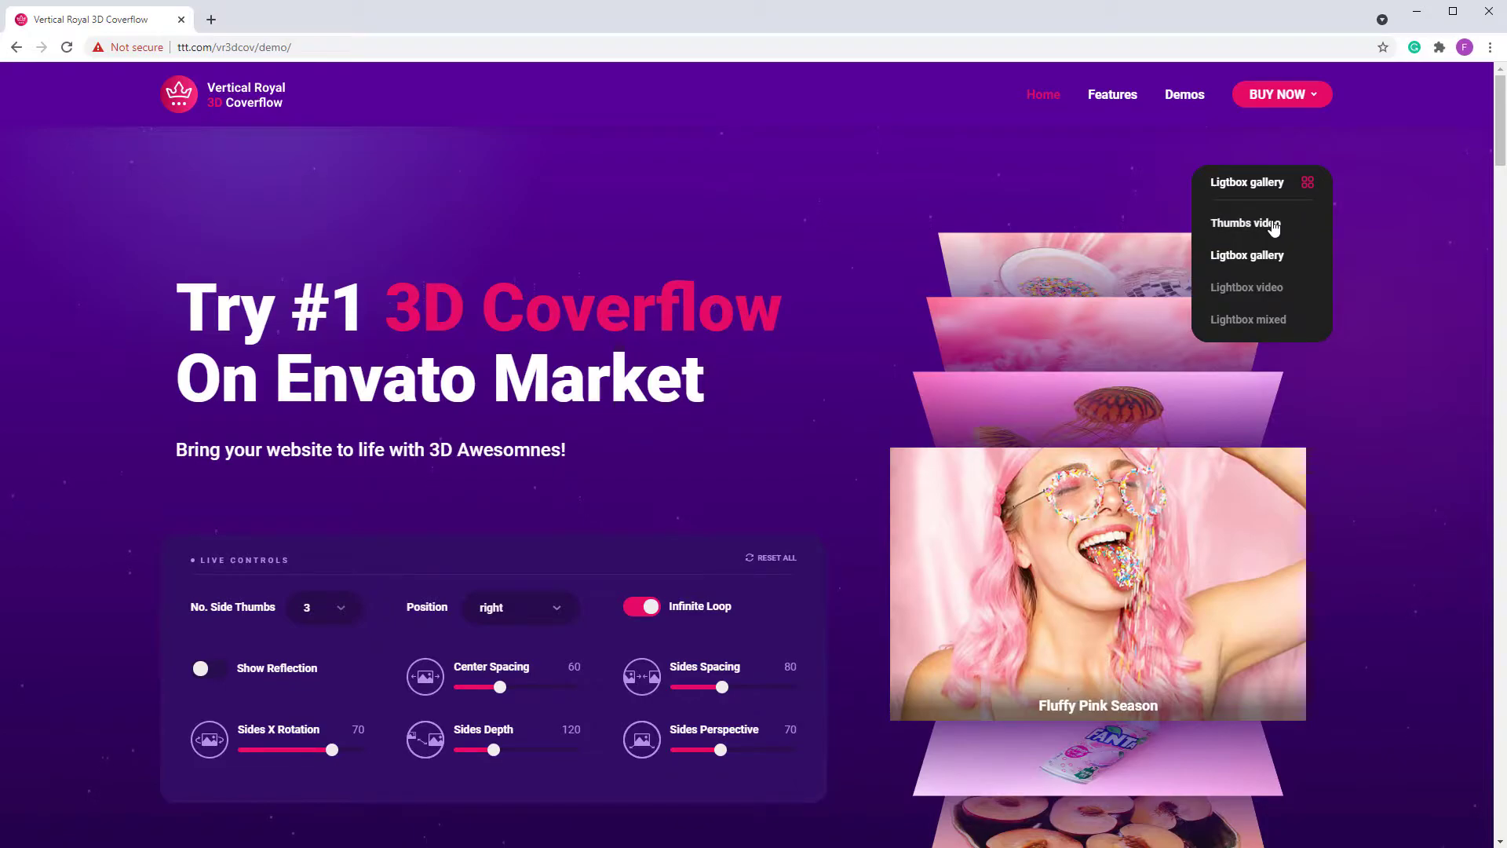
pyautogui.click(1279, 225)
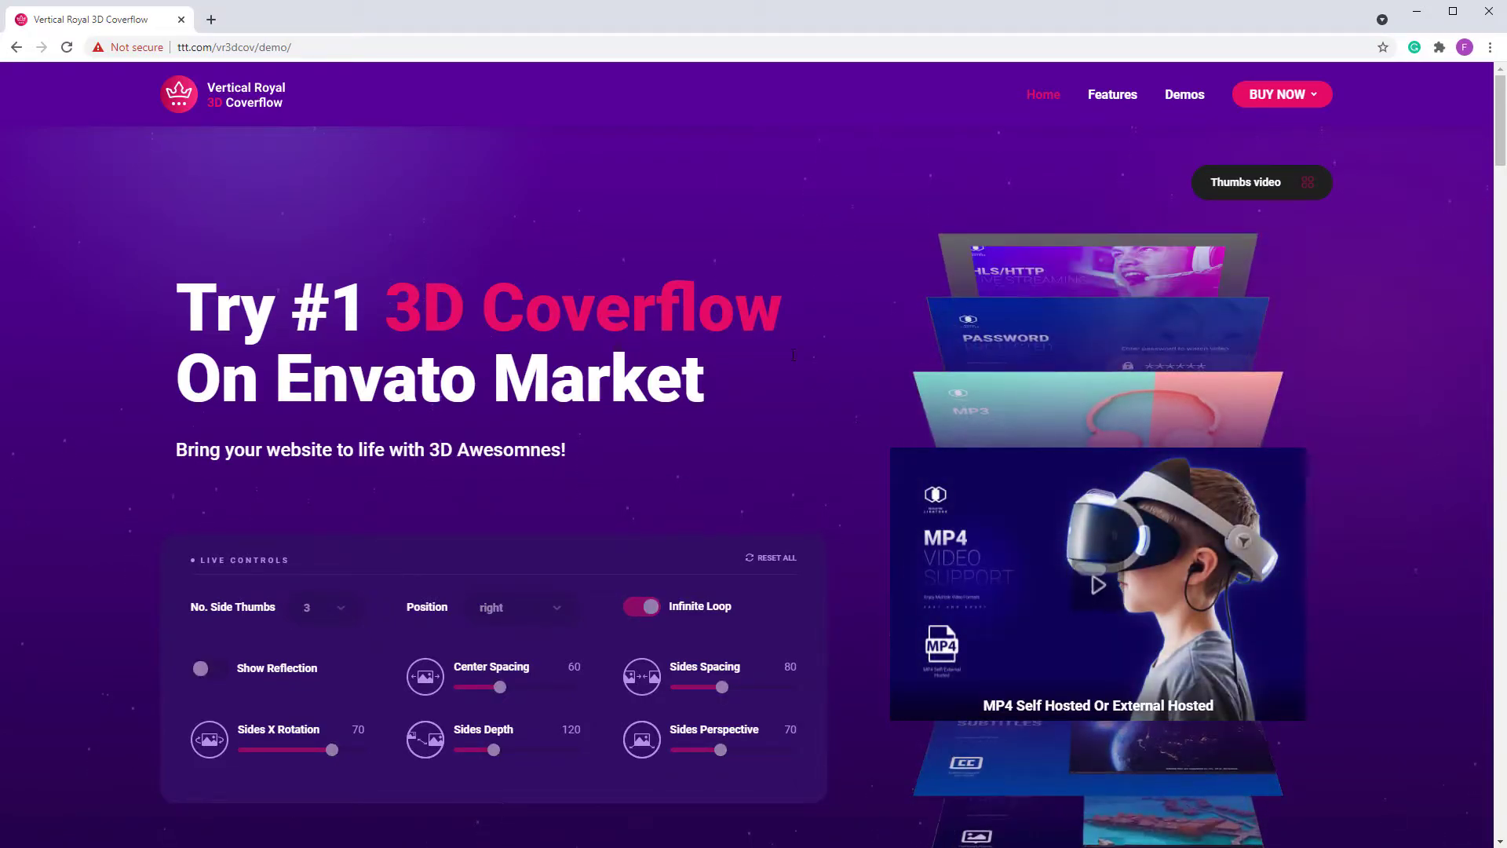
# Step: Play the MP4 video with the volume at zero, then pause it at 00:04
pyautogui.click(1076, 591)
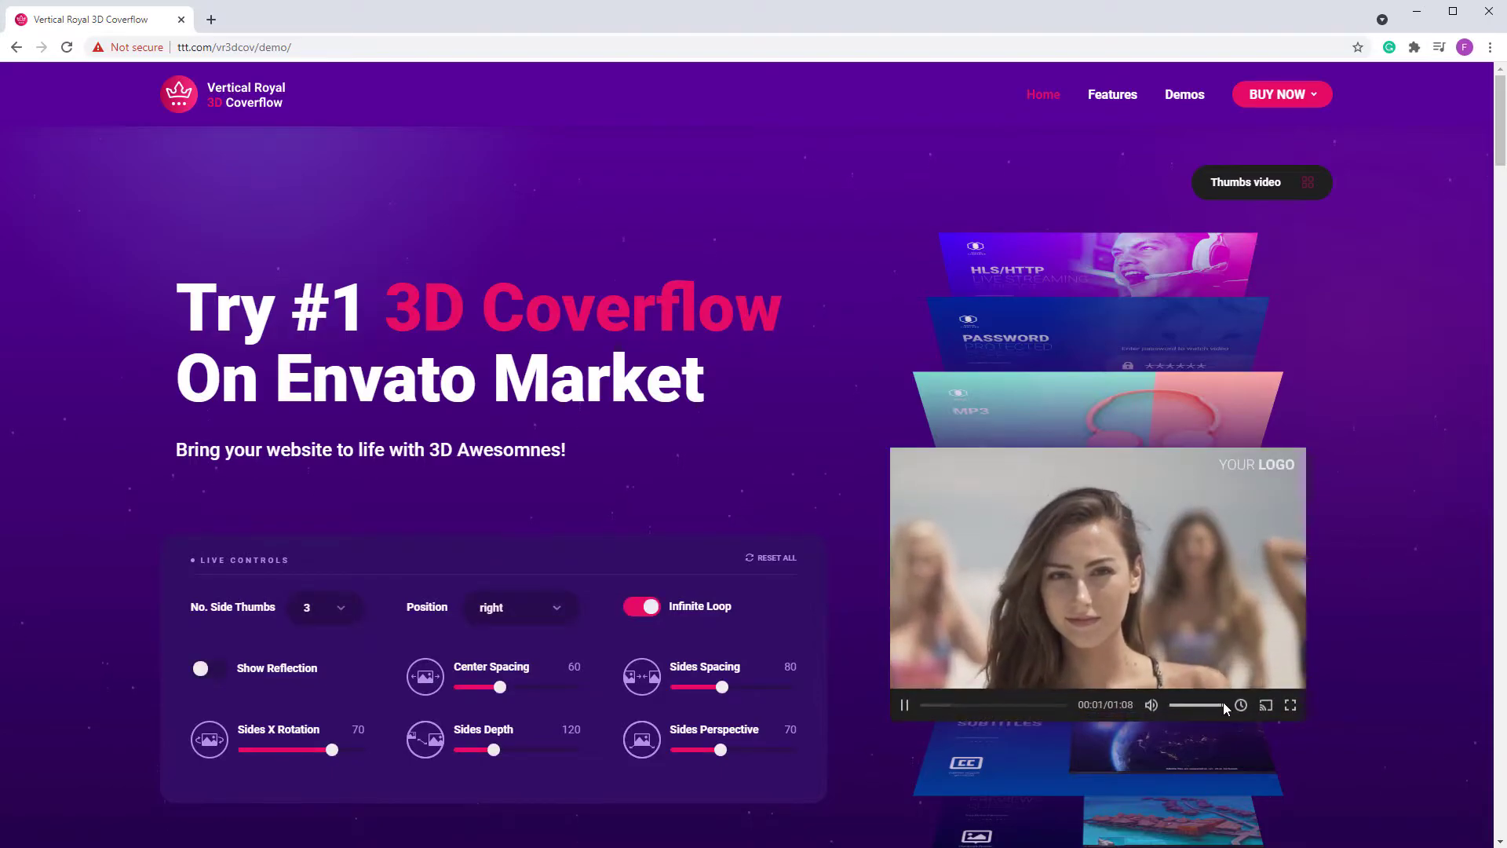
pyautogui.moveTo(1179, 708); pyautogui.dragTo(1100, 708)
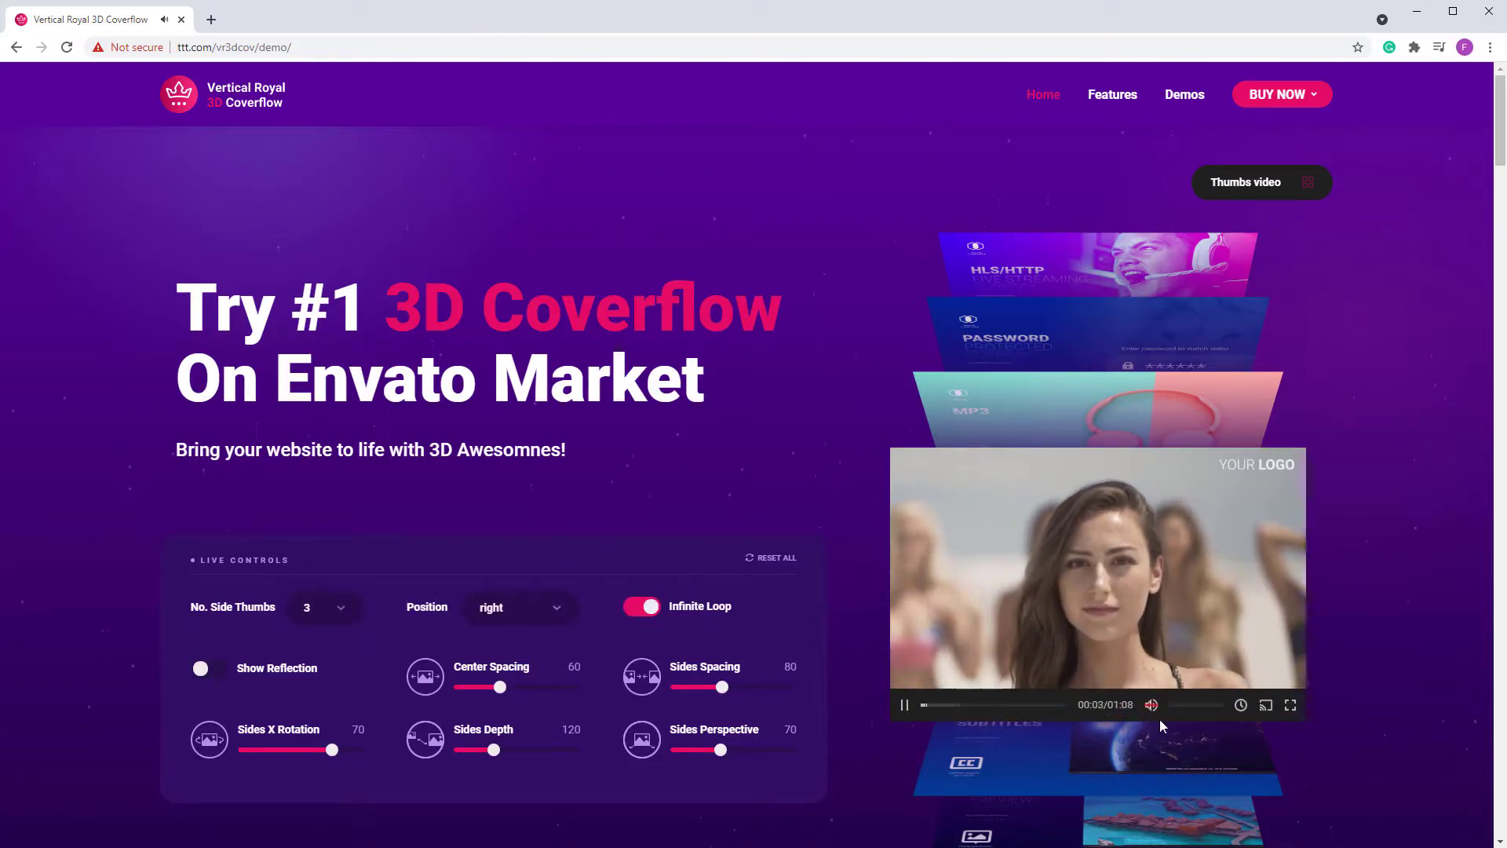
pyautogui.click(1124, 539)
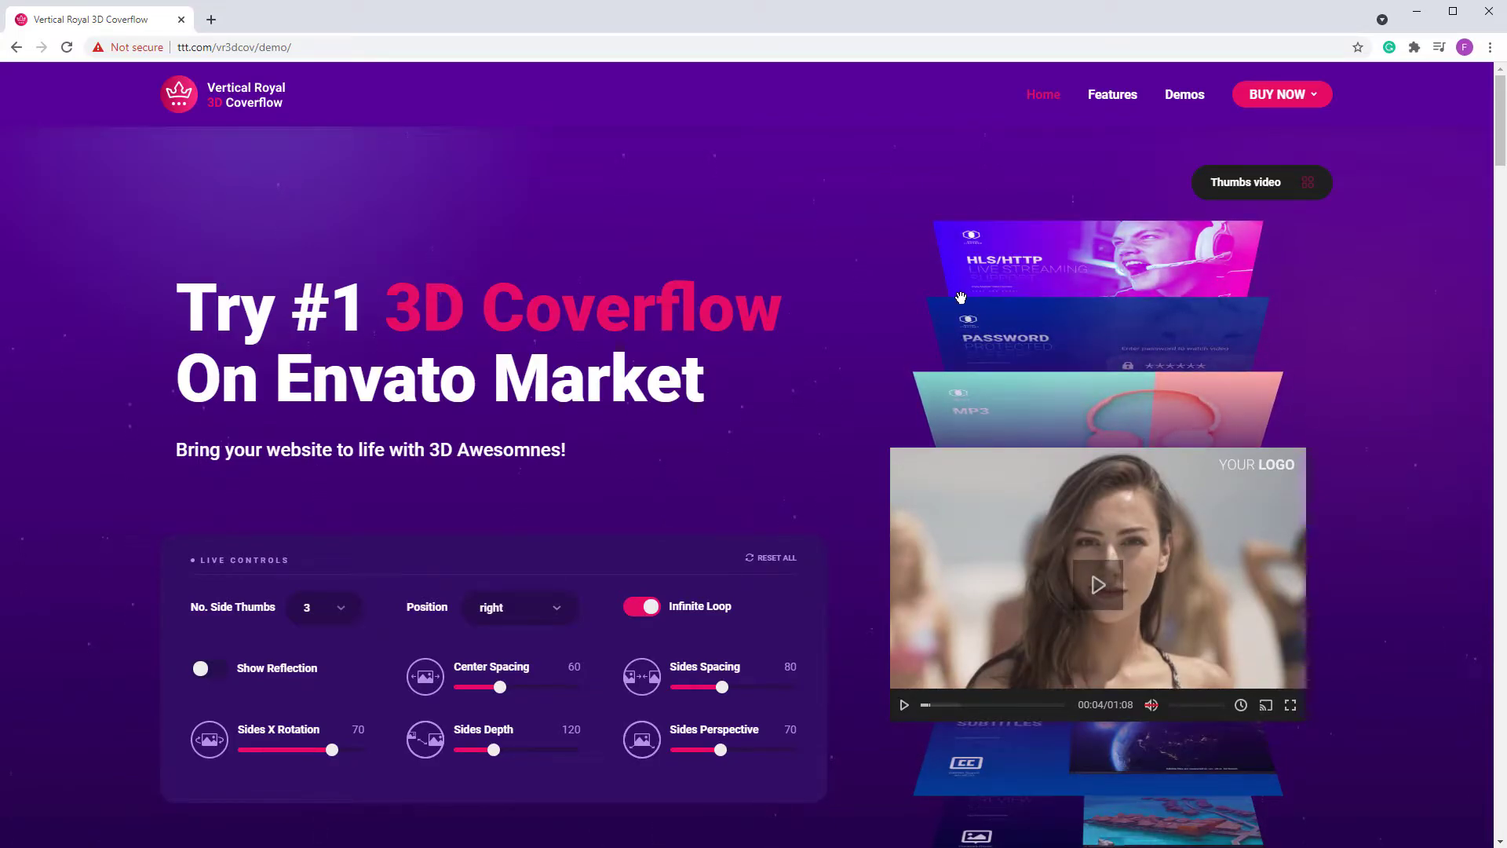
pyautogui.scroll(-2, 676, 252)
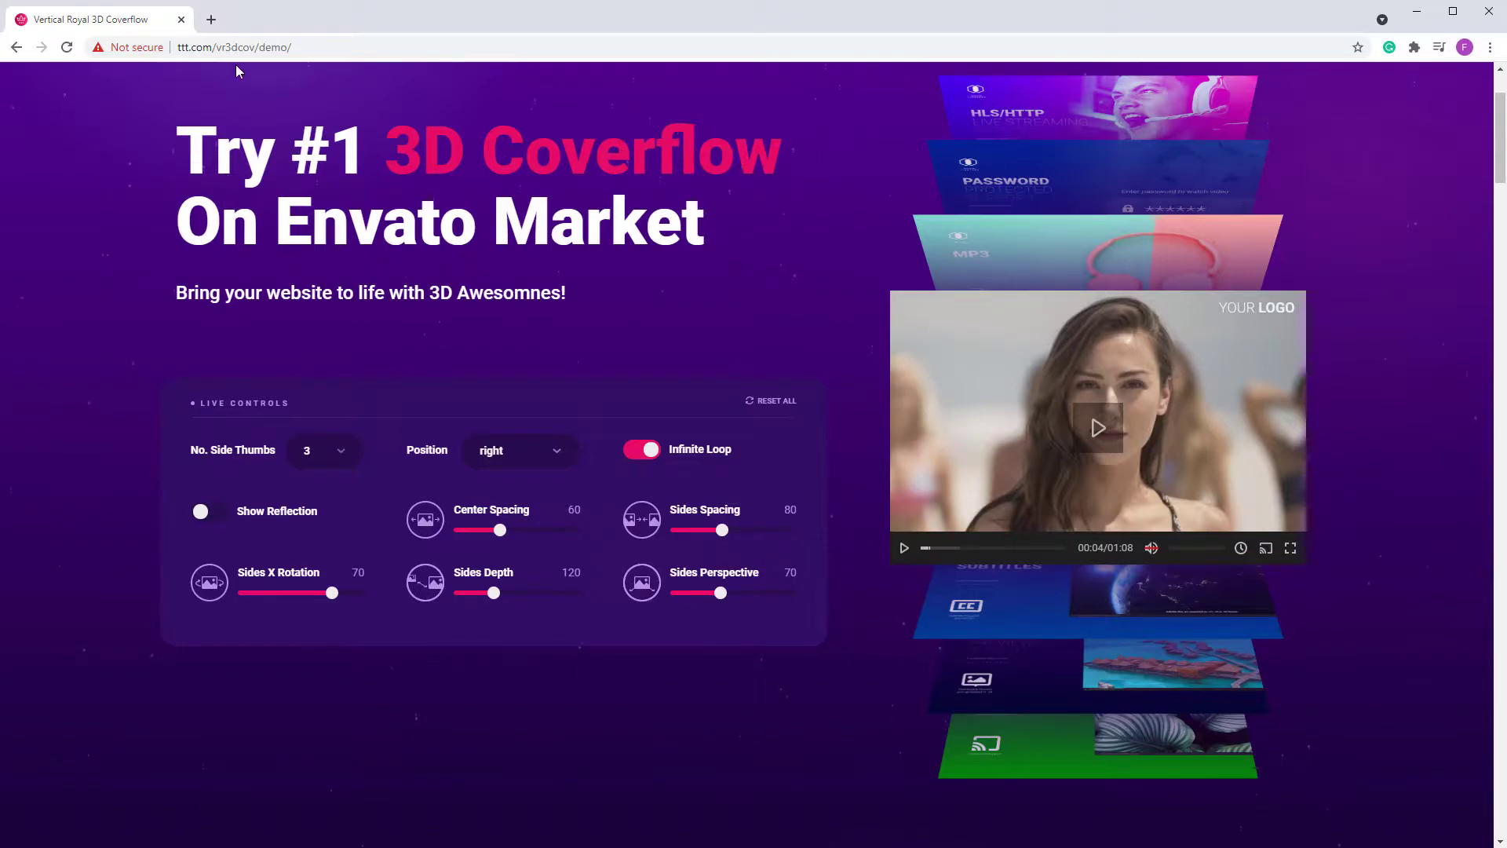
# Step: Bring up work_dark.html in Sublime Text and resize its window
pyautogui.hotkey('alt', 'Tab')
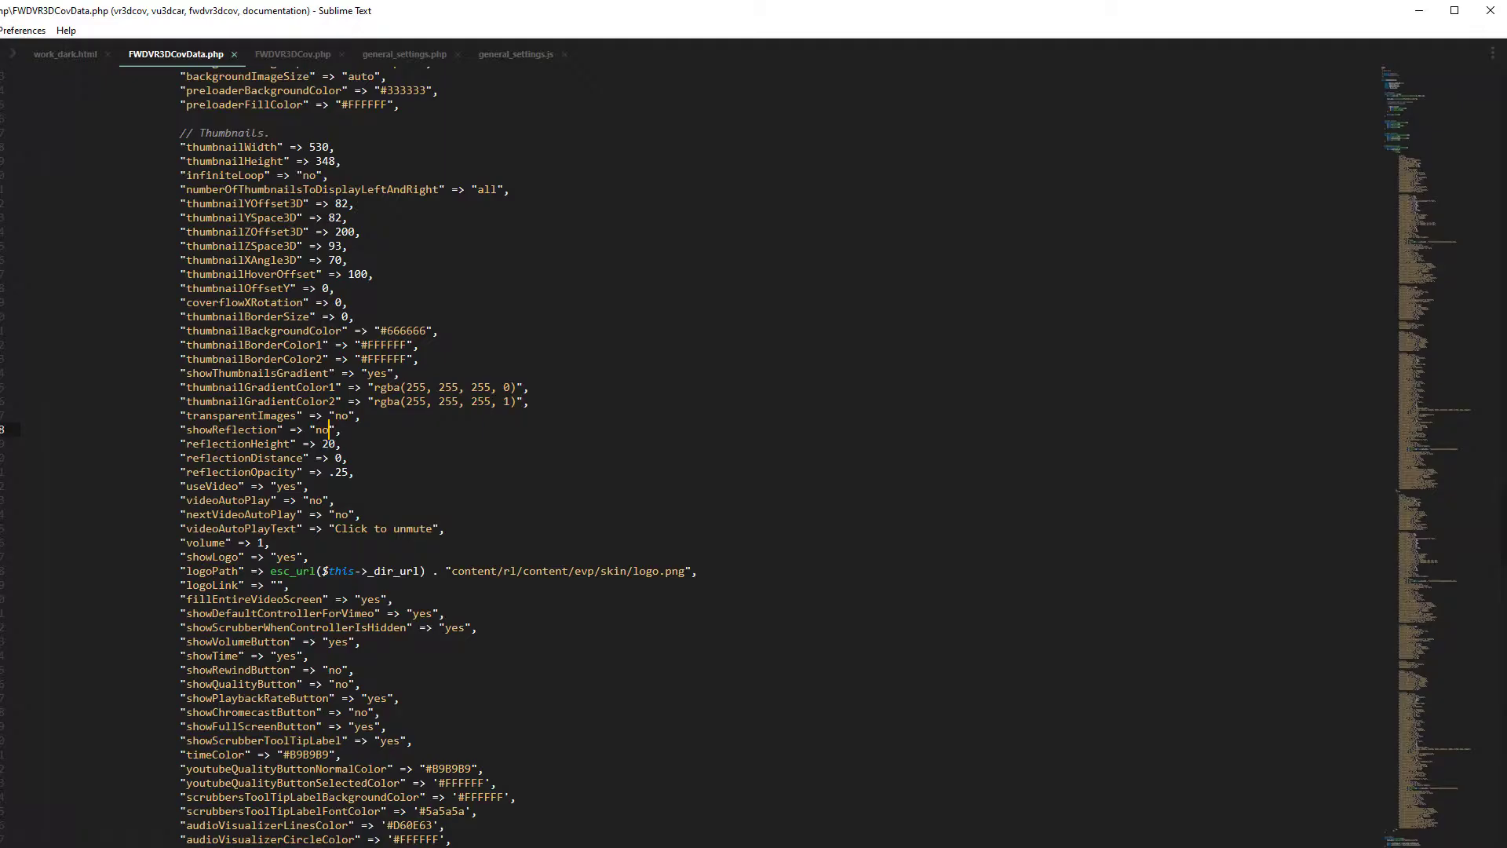
pyautogui.hotkey('ctrl', 'pagedown')
pyautogui.hotkey('alt', 'Tab')
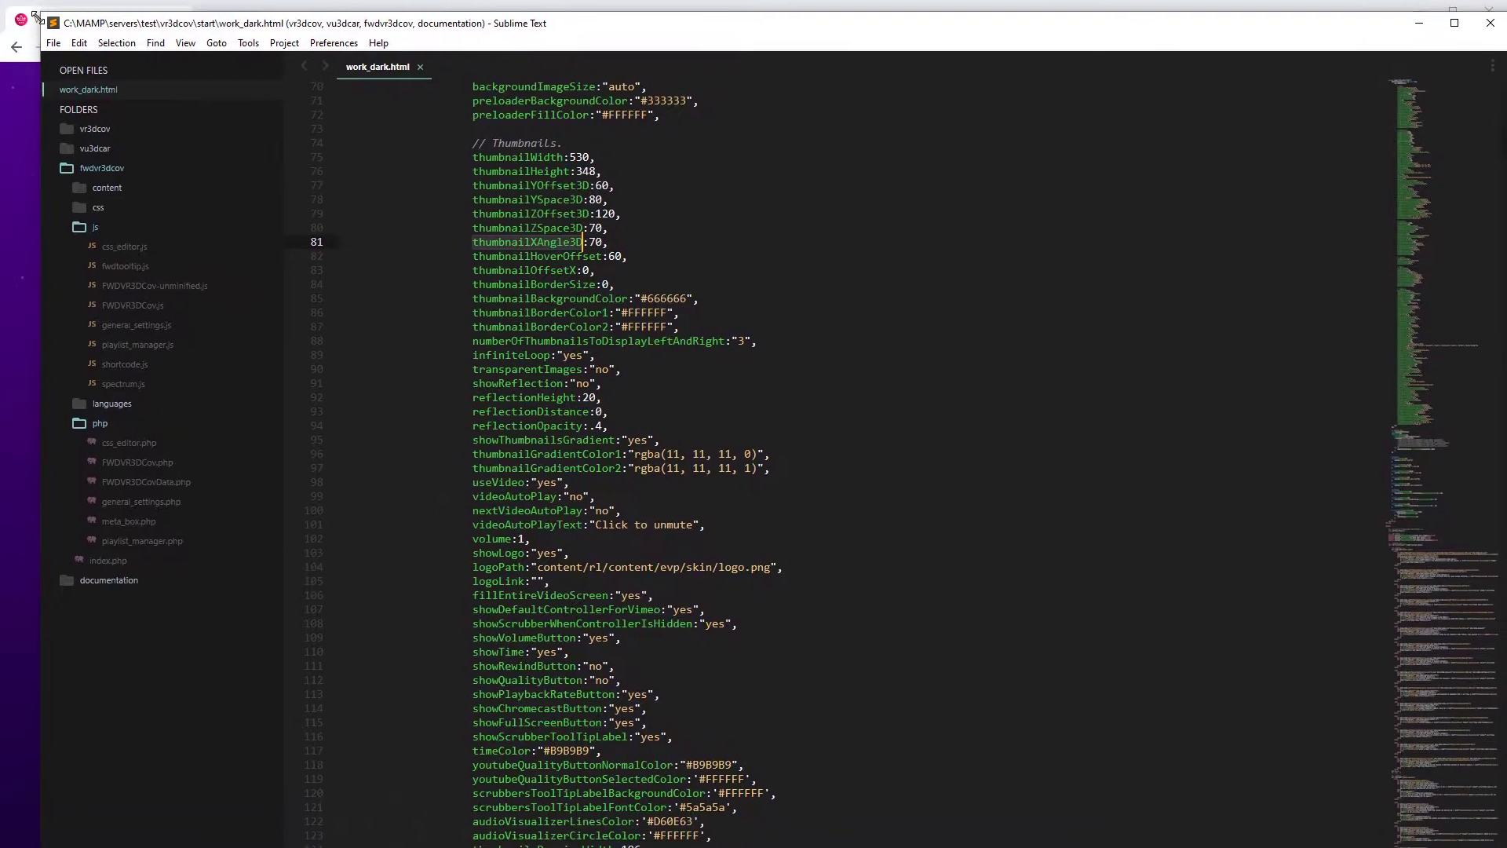
pyautogui.moveTo(1506, 846); pyautogui.dragTo(1482, 838)
pyautogui.scroll(15, 675, 350)
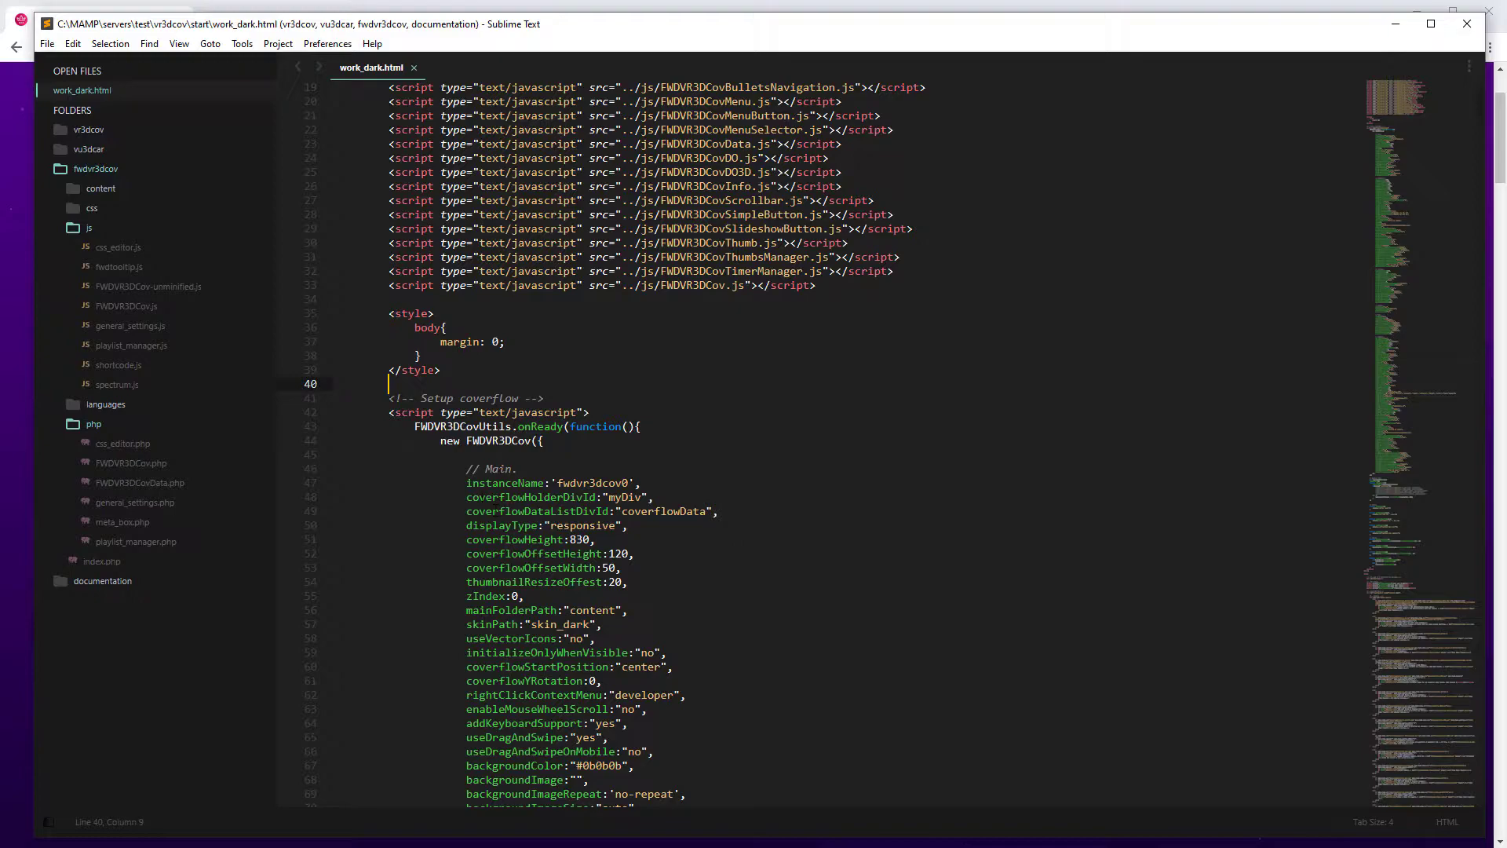
# Step: In the sidebar, collapse fwdvr3dcov and expand vr3dcov and its start folder
pyautogui.click(63, 169)
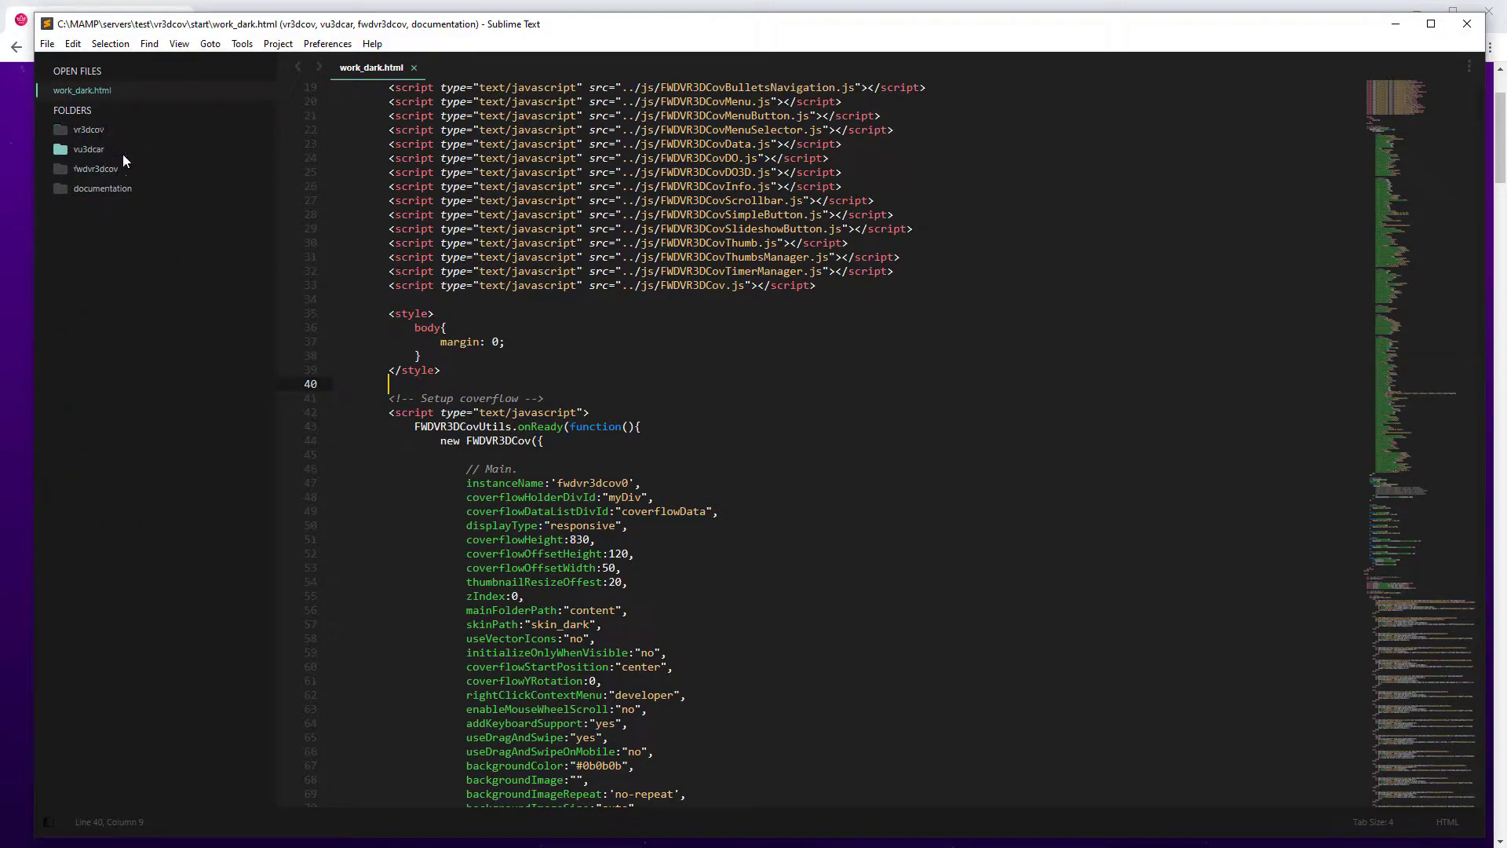
pyautogui.click(96, 136)
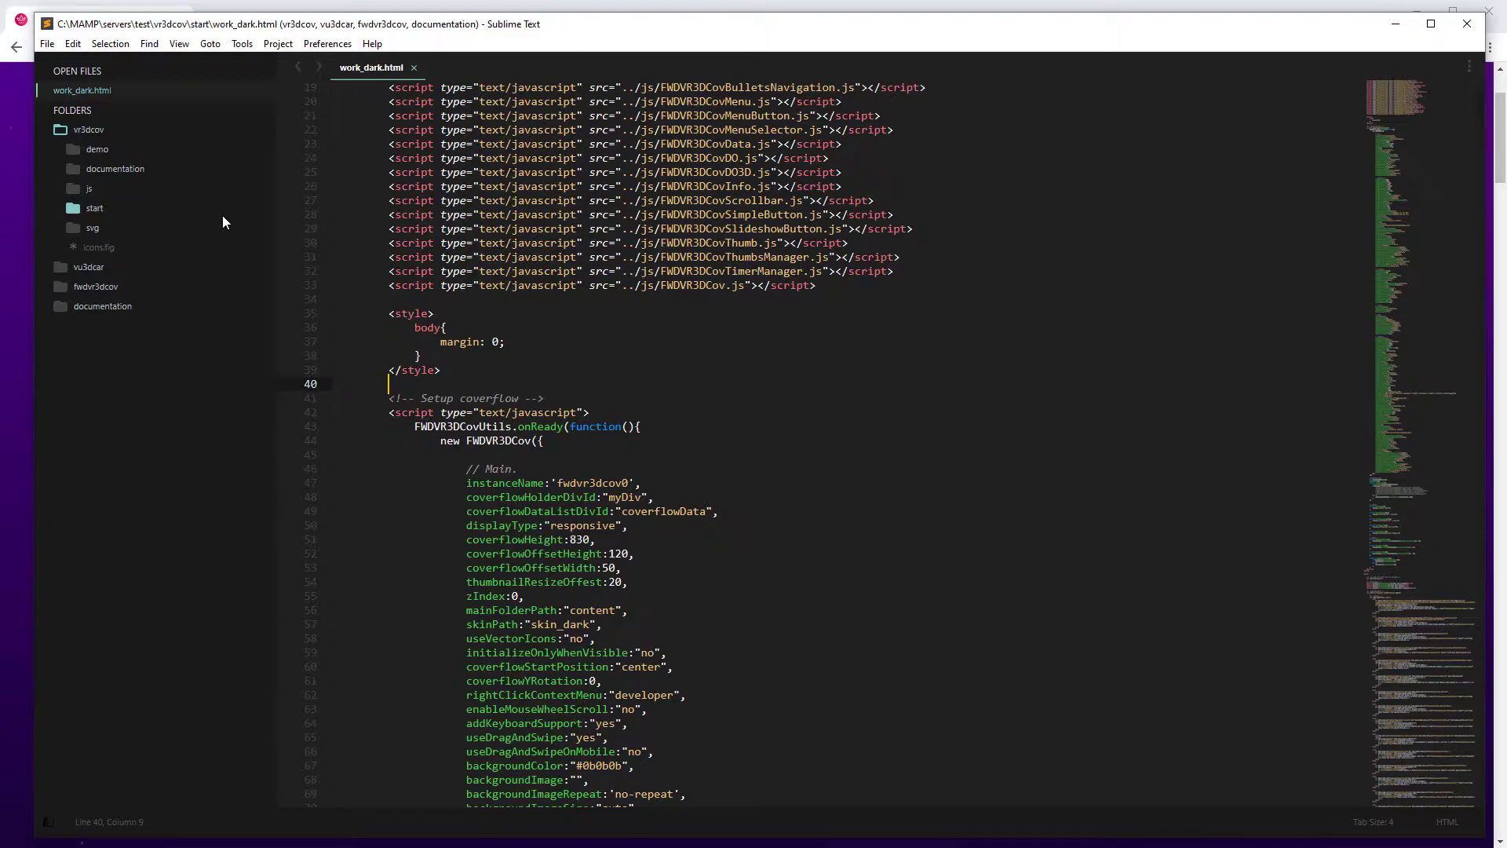
pyautogui.click(87, 212)
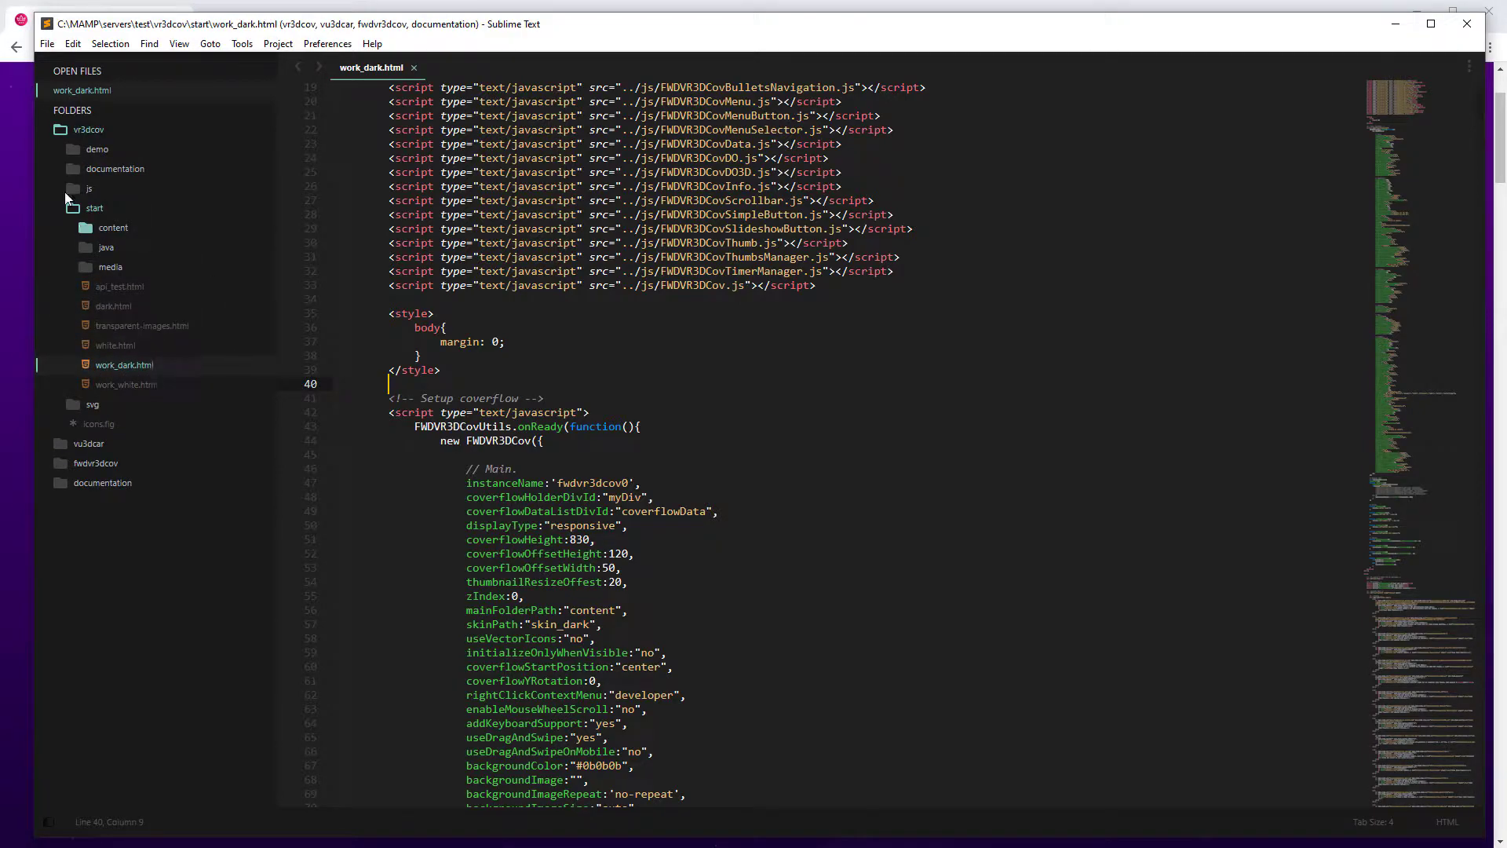
# Step: Remove demo/ from the Chrome address and open start/work_dark.html from the listing
pyautogui.click(427, 10)
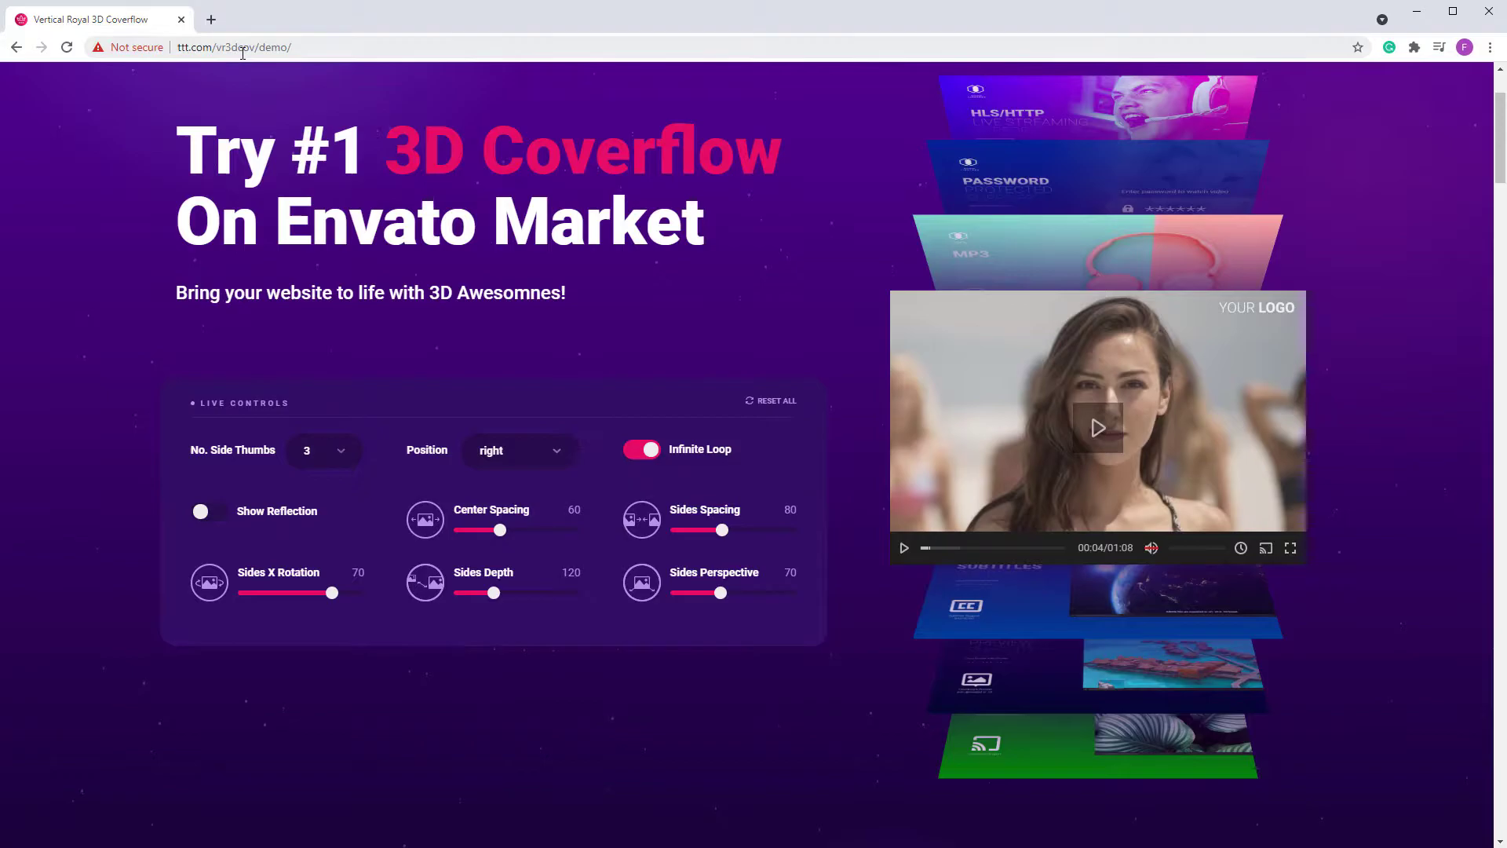
pyautogui.moveTo(264, 49); pyautogui.dragTo(525, 43)
pyautogui.press('BackSpace')
pyautogui.press('Return')
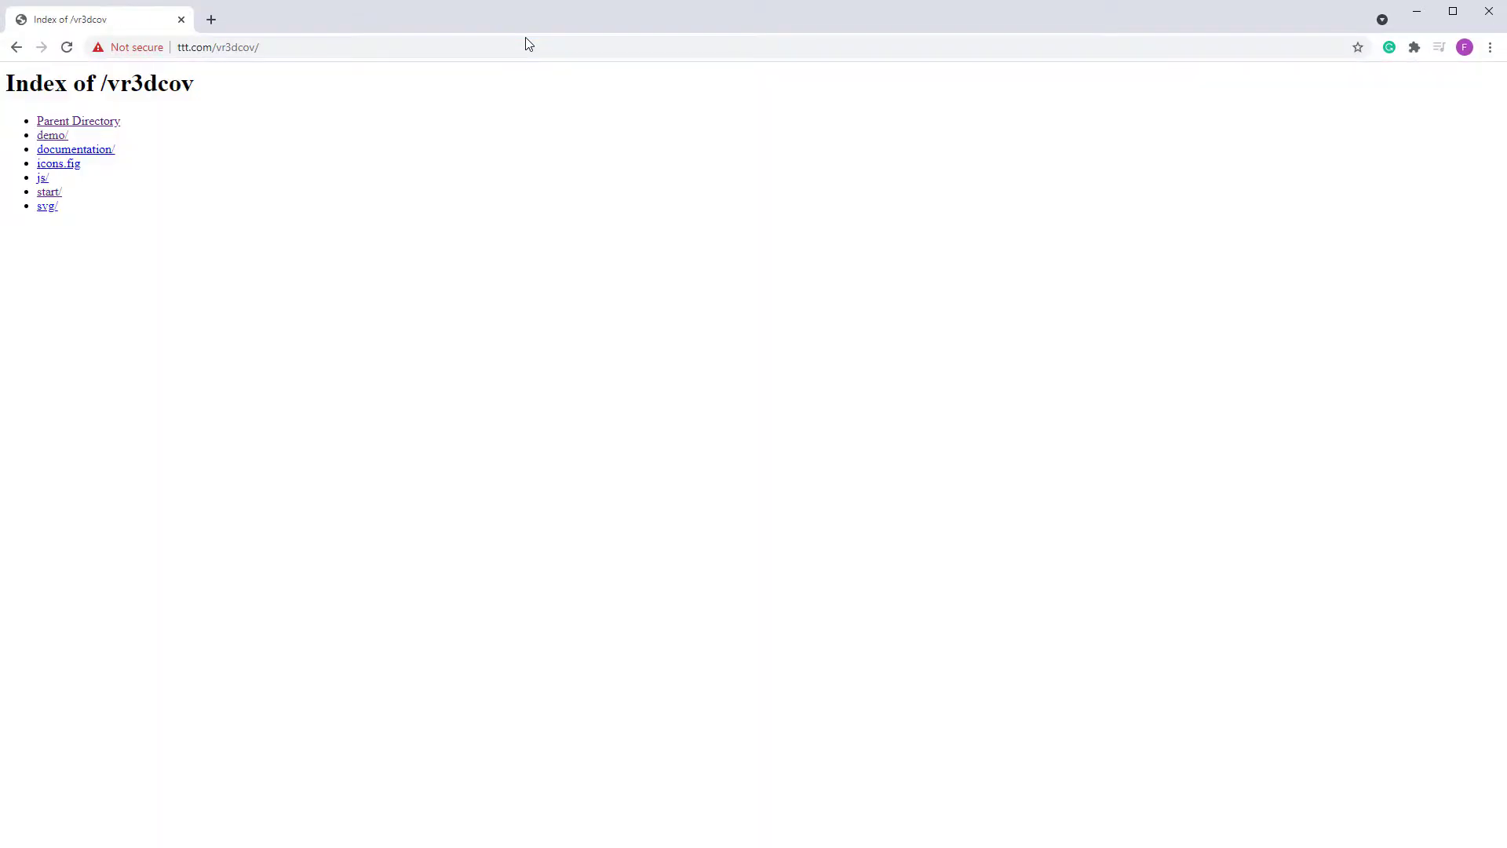
pyautogui.click(47, 192)
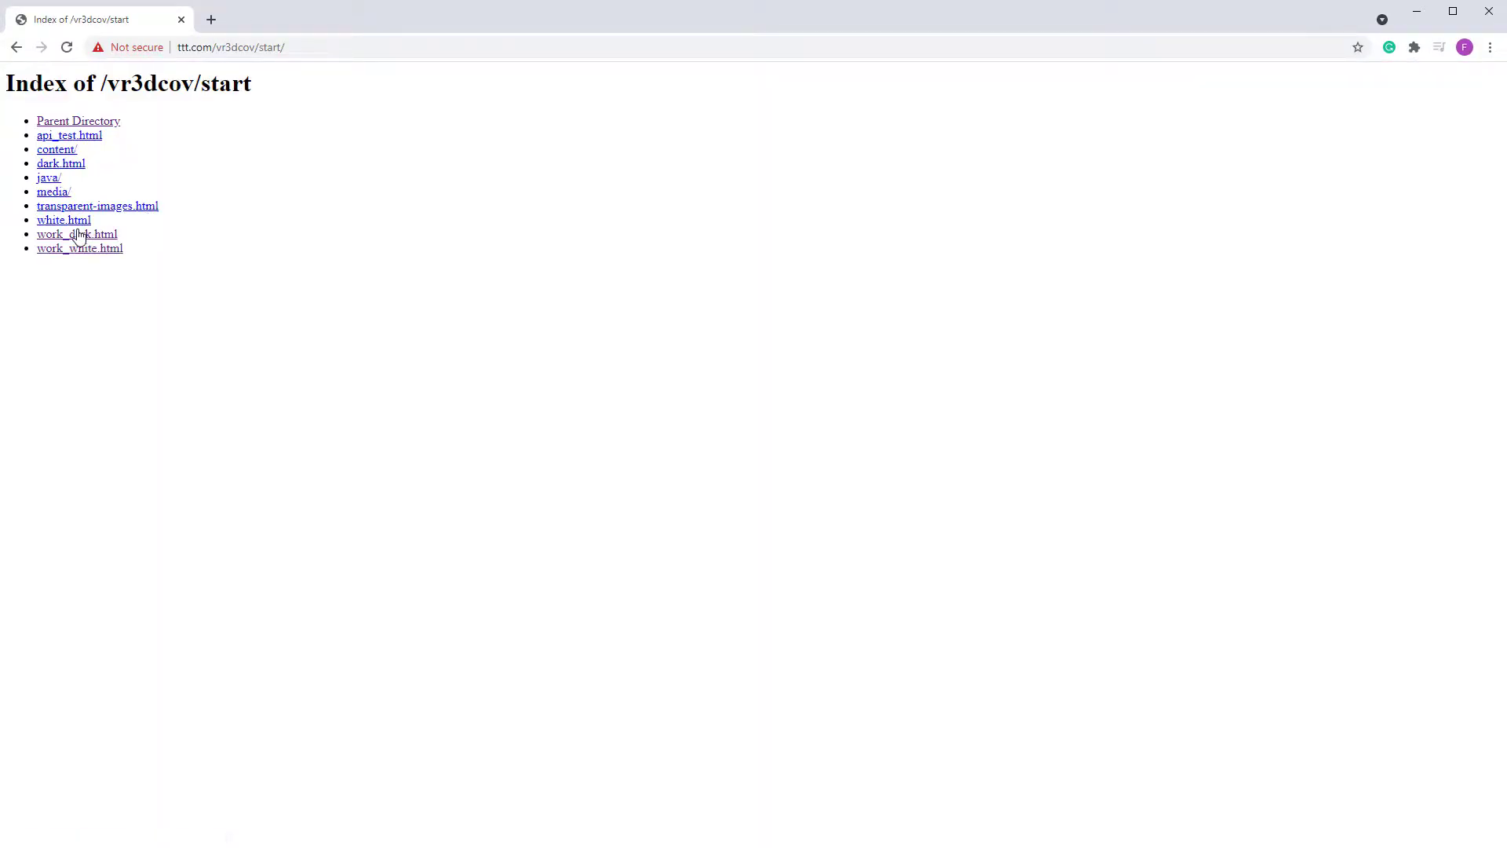
pyautogui.click(79, 233)
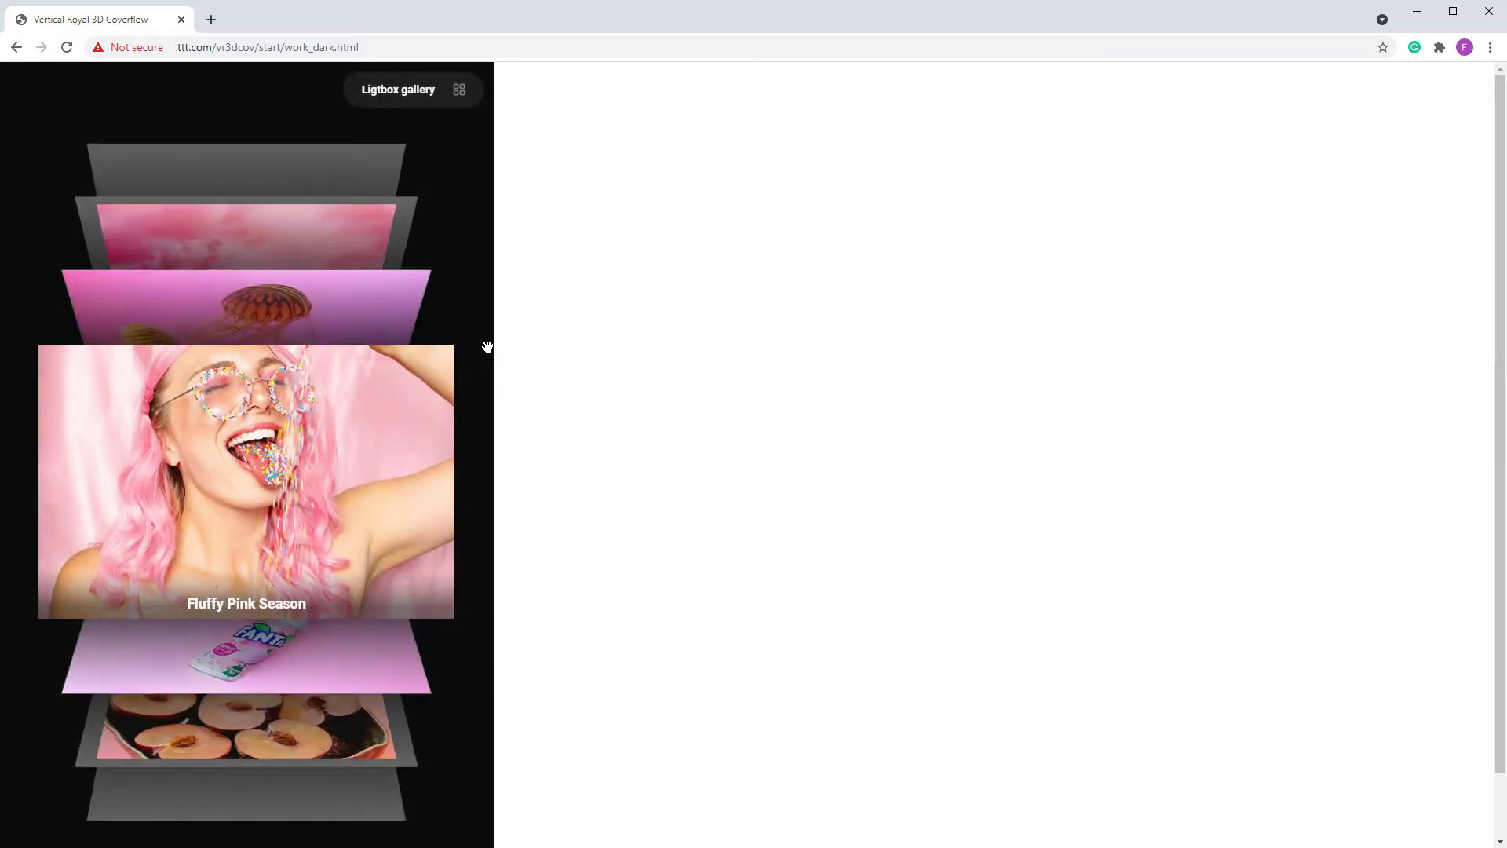
# Step: Step the coverflow to slide 5/15 and open the developer console with F12
pyautogui.scroll(-1, 568, 367)
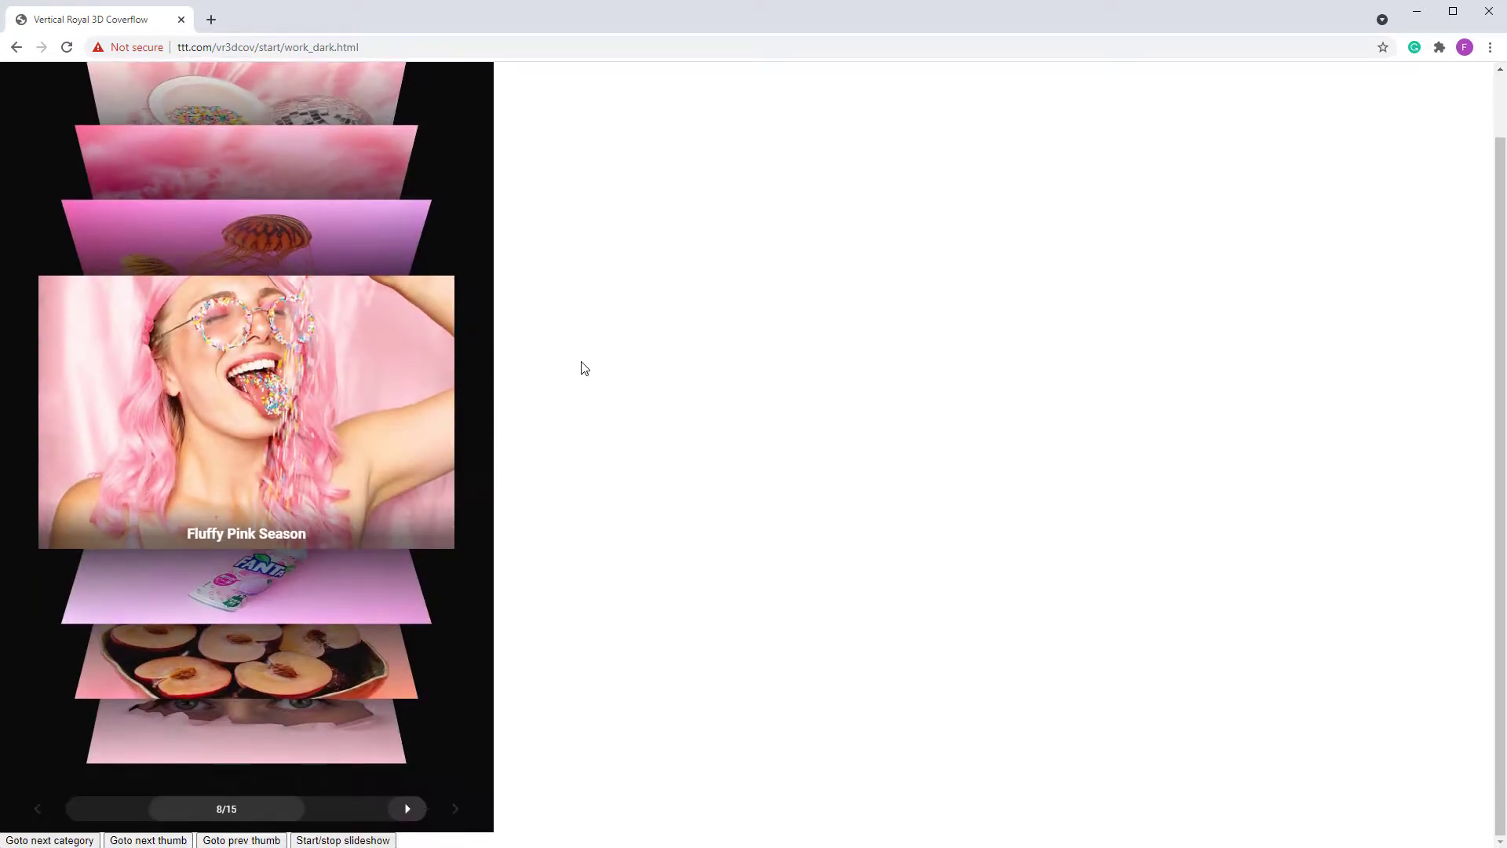
pyautogui.moveTo(308, 818); pyautogui.dragTo(155, 814)
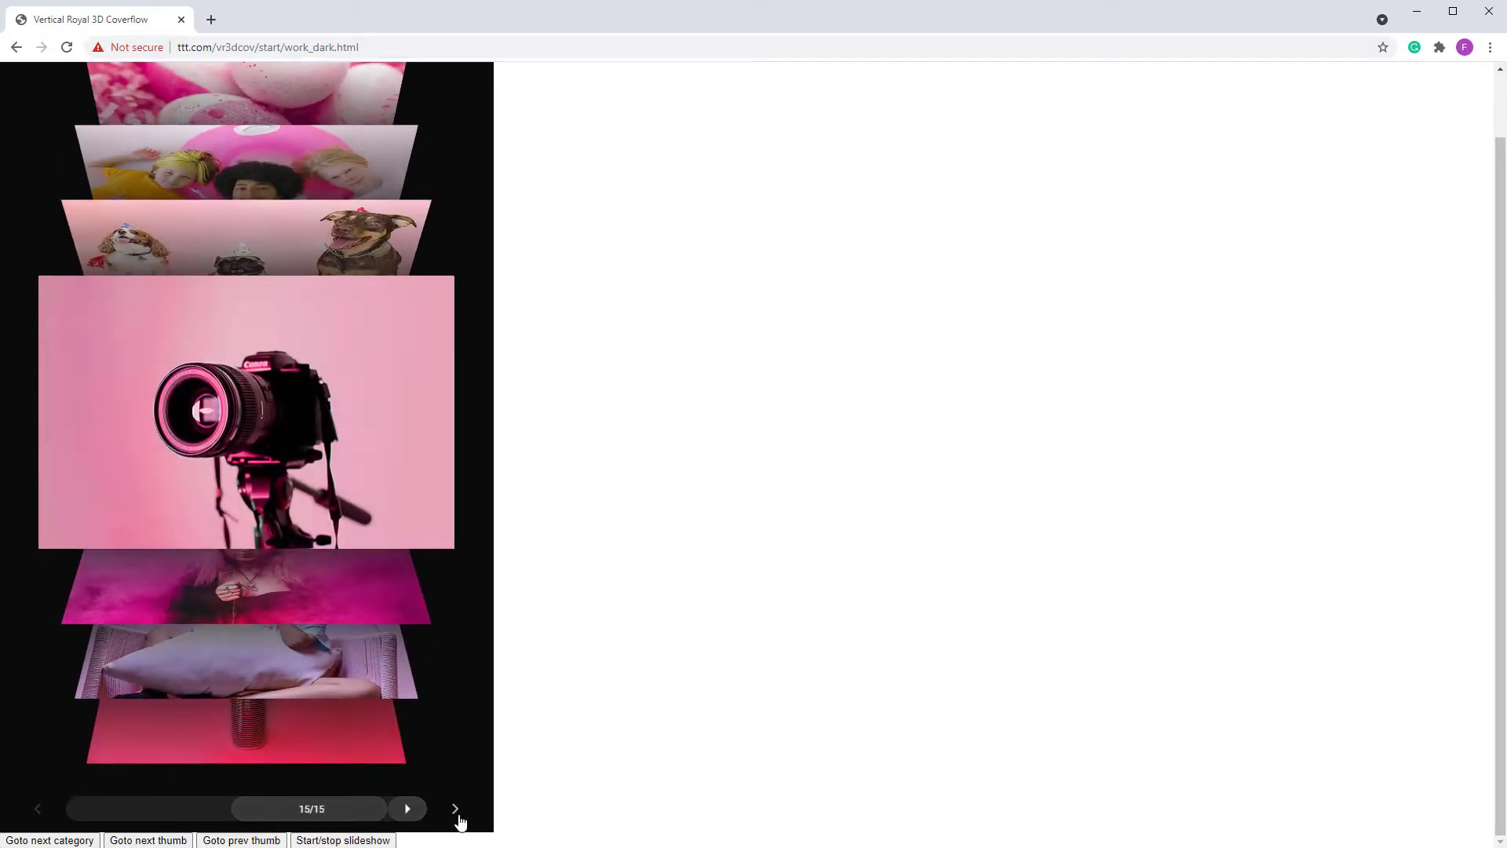
pyautogui.click(457, 810)
pyautogui.click(455, 809)
pyautogui.click(455, 809)
pyautogui.click(456, 808)
pyautogui.press('F12')
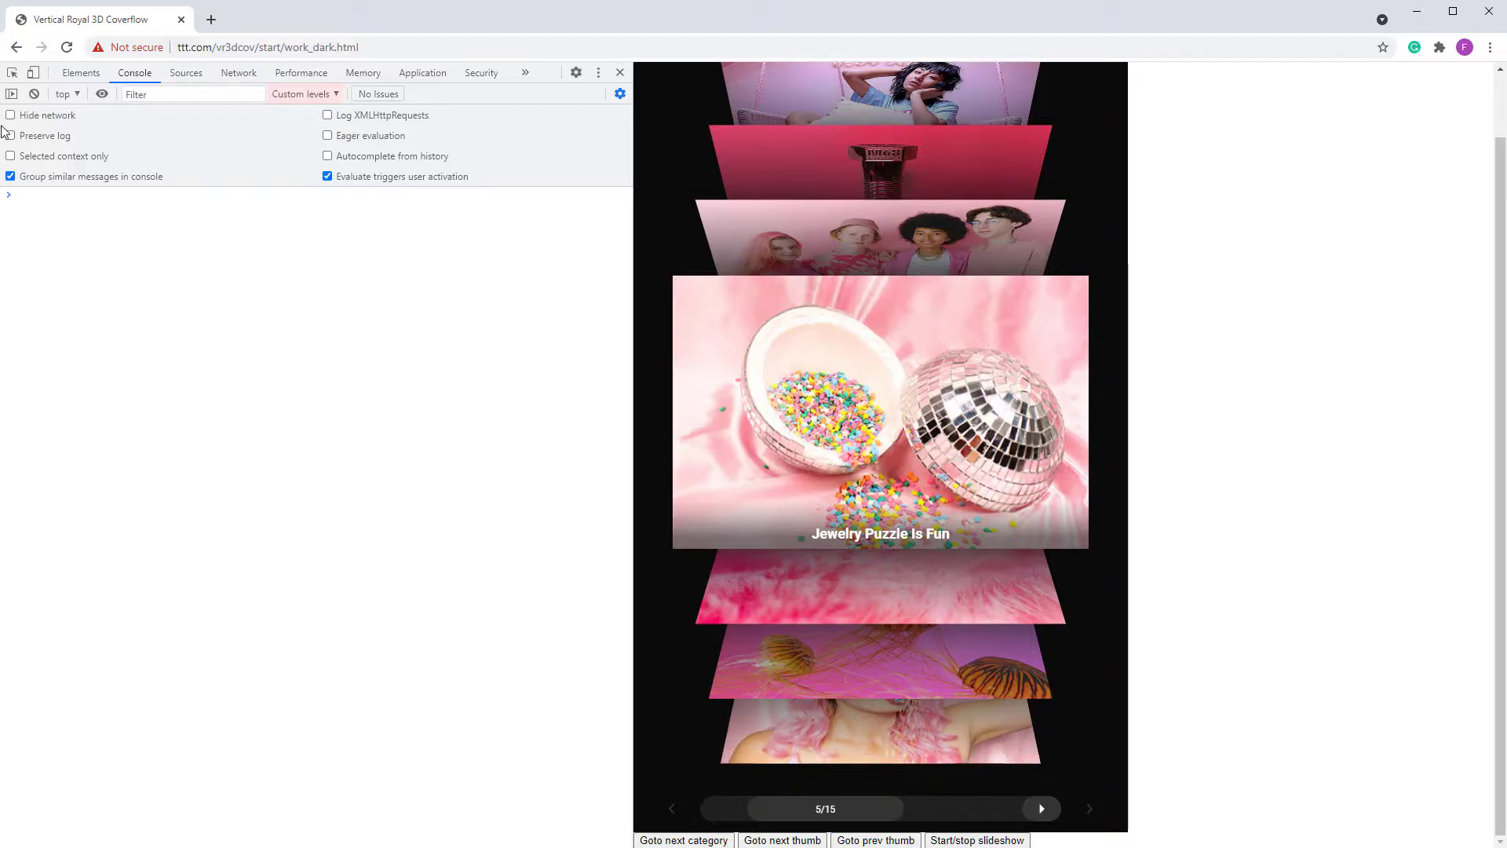
# Step: Inspect the next arrow's next-button.png and next-button-over.png images, then collapse their parent div
pyautogui.click(11, 76)
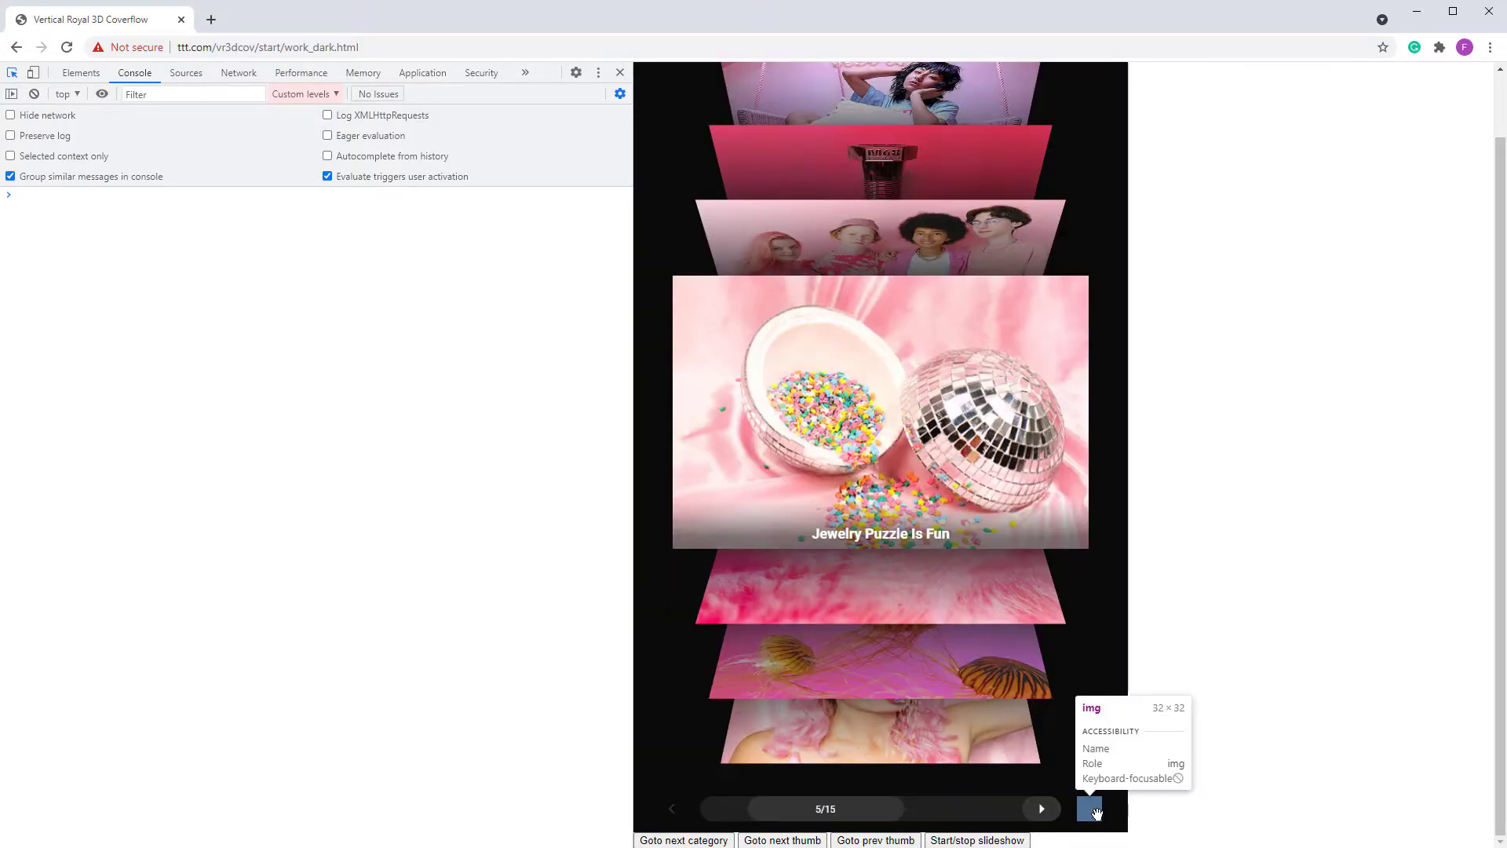
pyautogui.click(1094, 810)
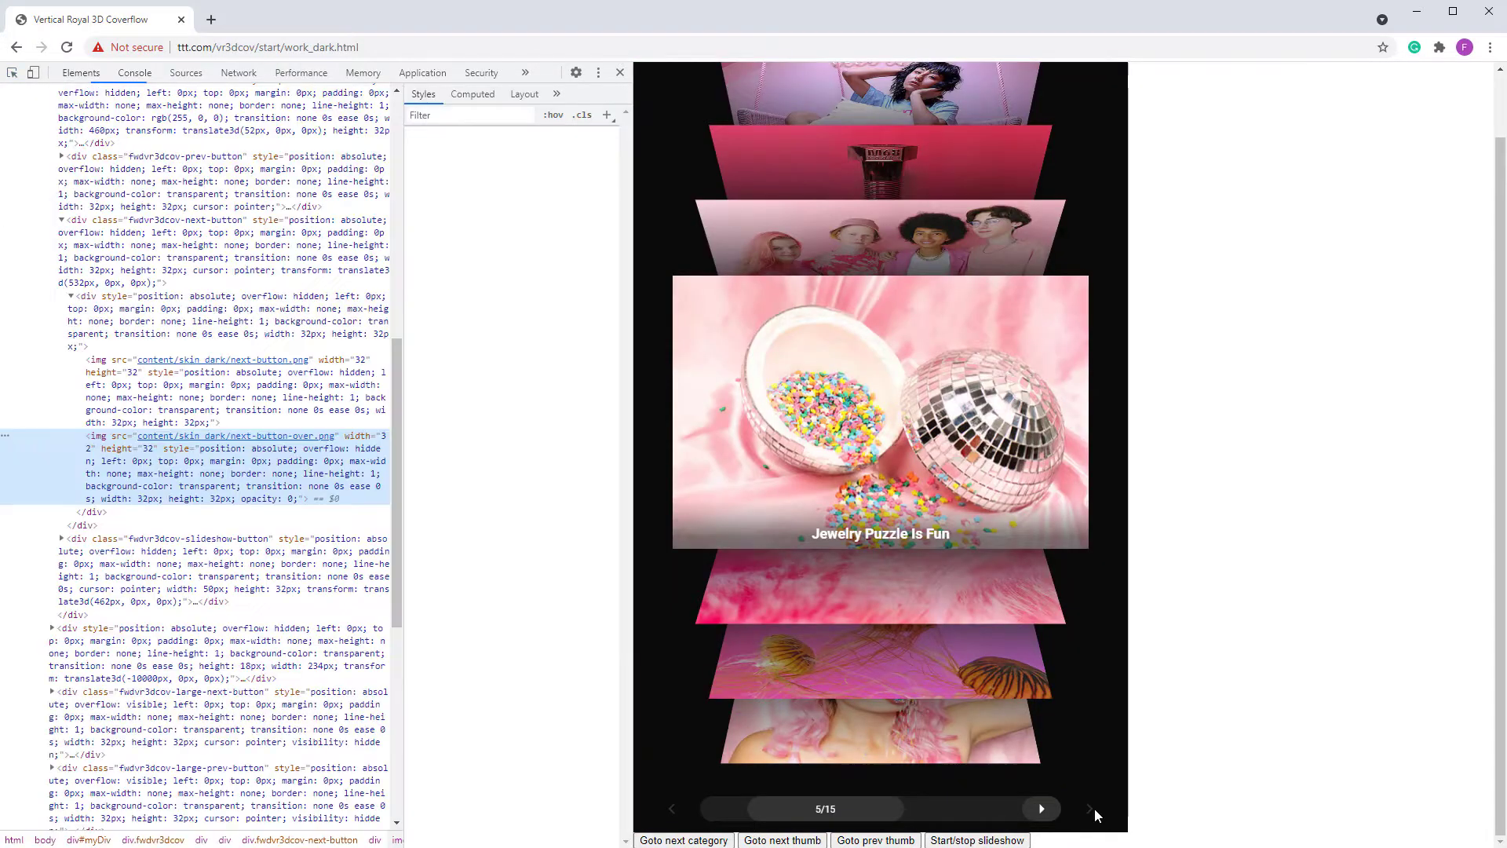
pyautogui.click(131, 382)
pyautogui.moveTo(246, 366)
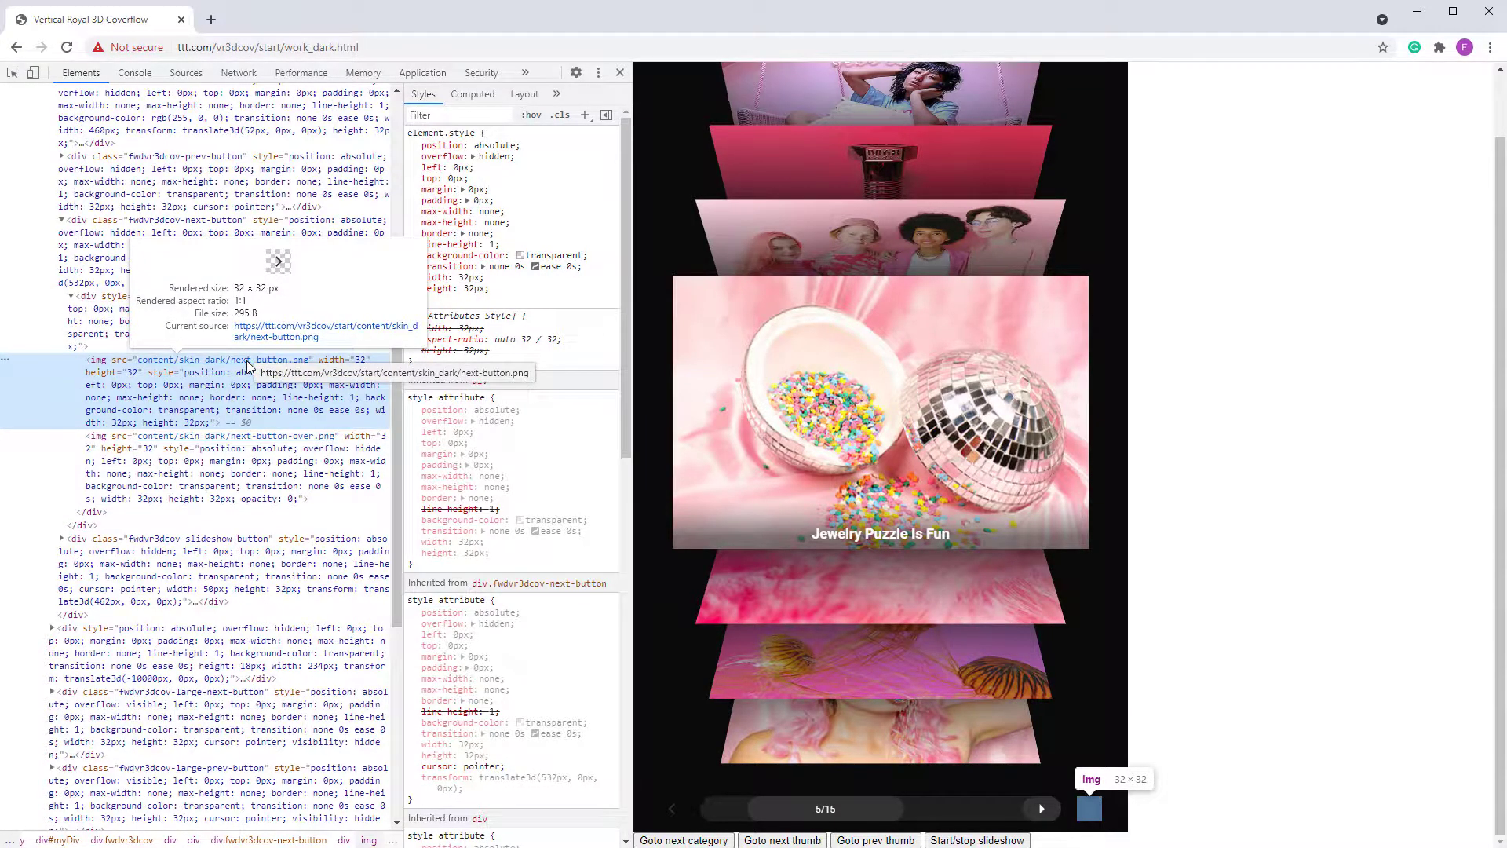
pyautogui.click(187, 436)
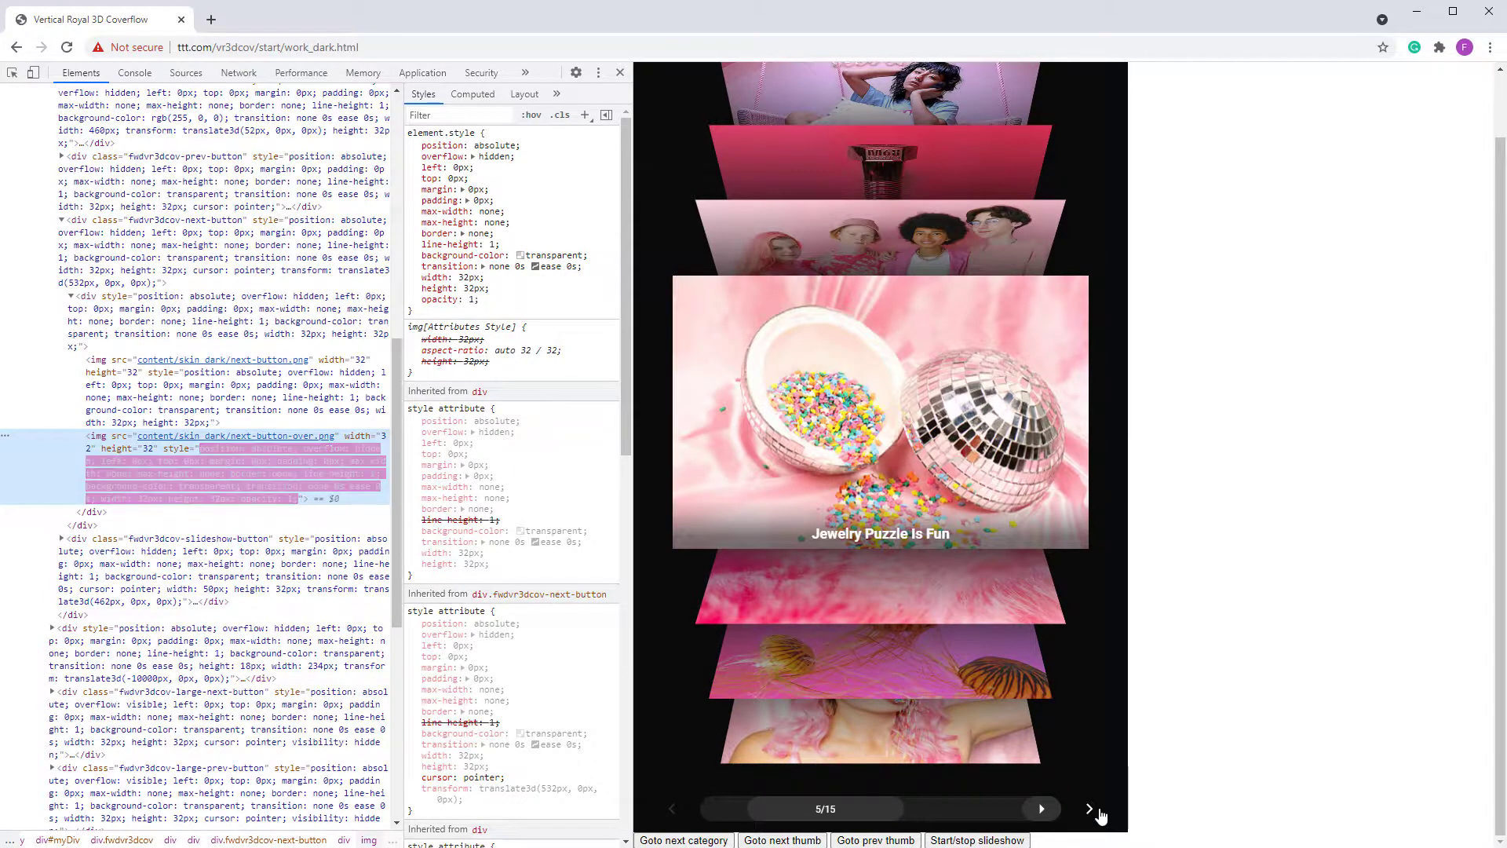
pyautogui.click(70, 296)
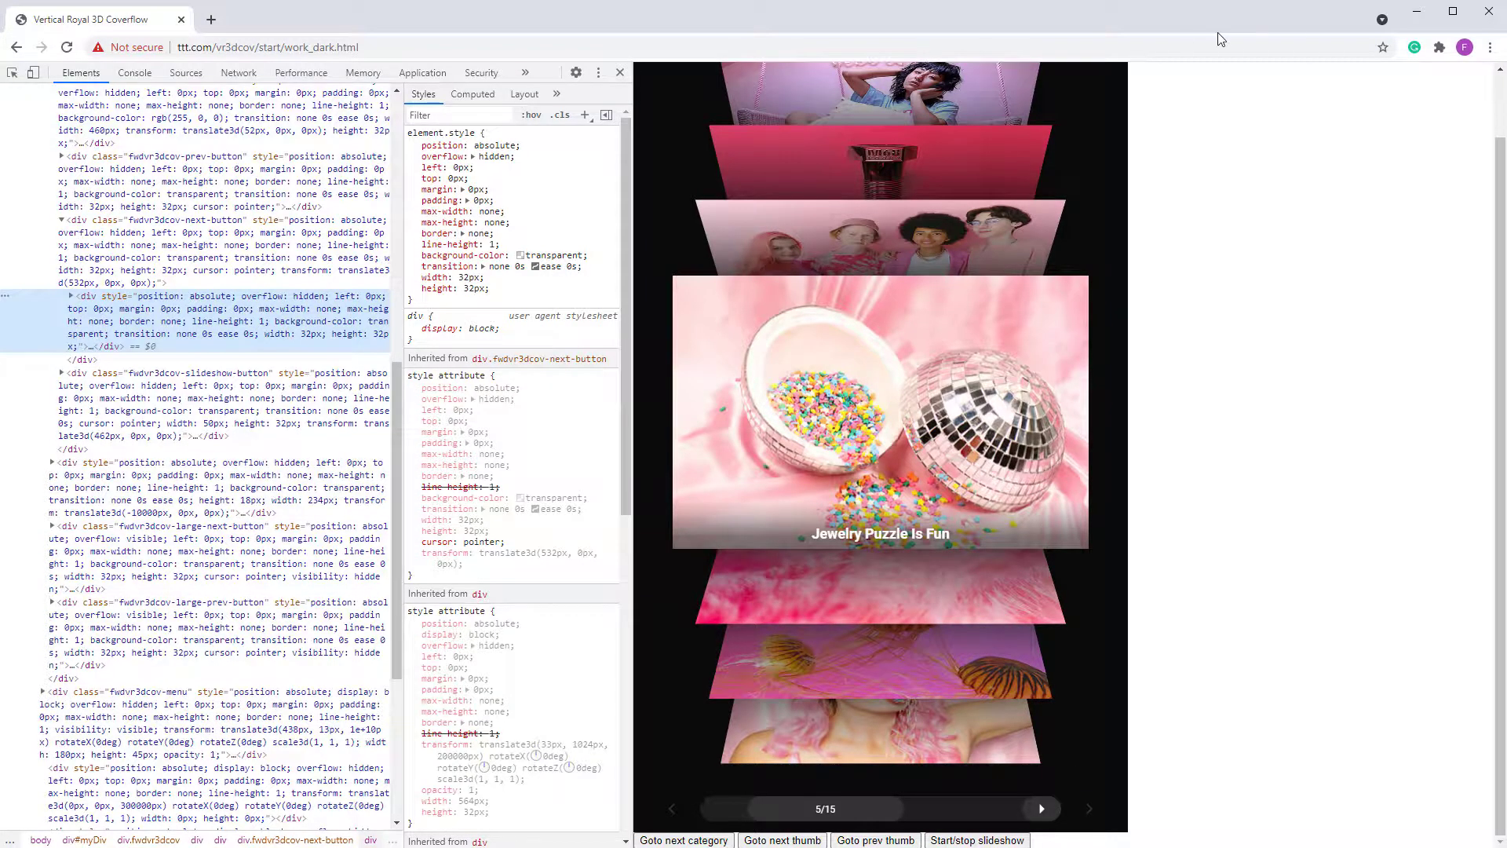
# Step: Minimize Chrome and Sublime Text, then browse File Explorer into vr3dcov\start\content
pyautogui.click(1415, 19)
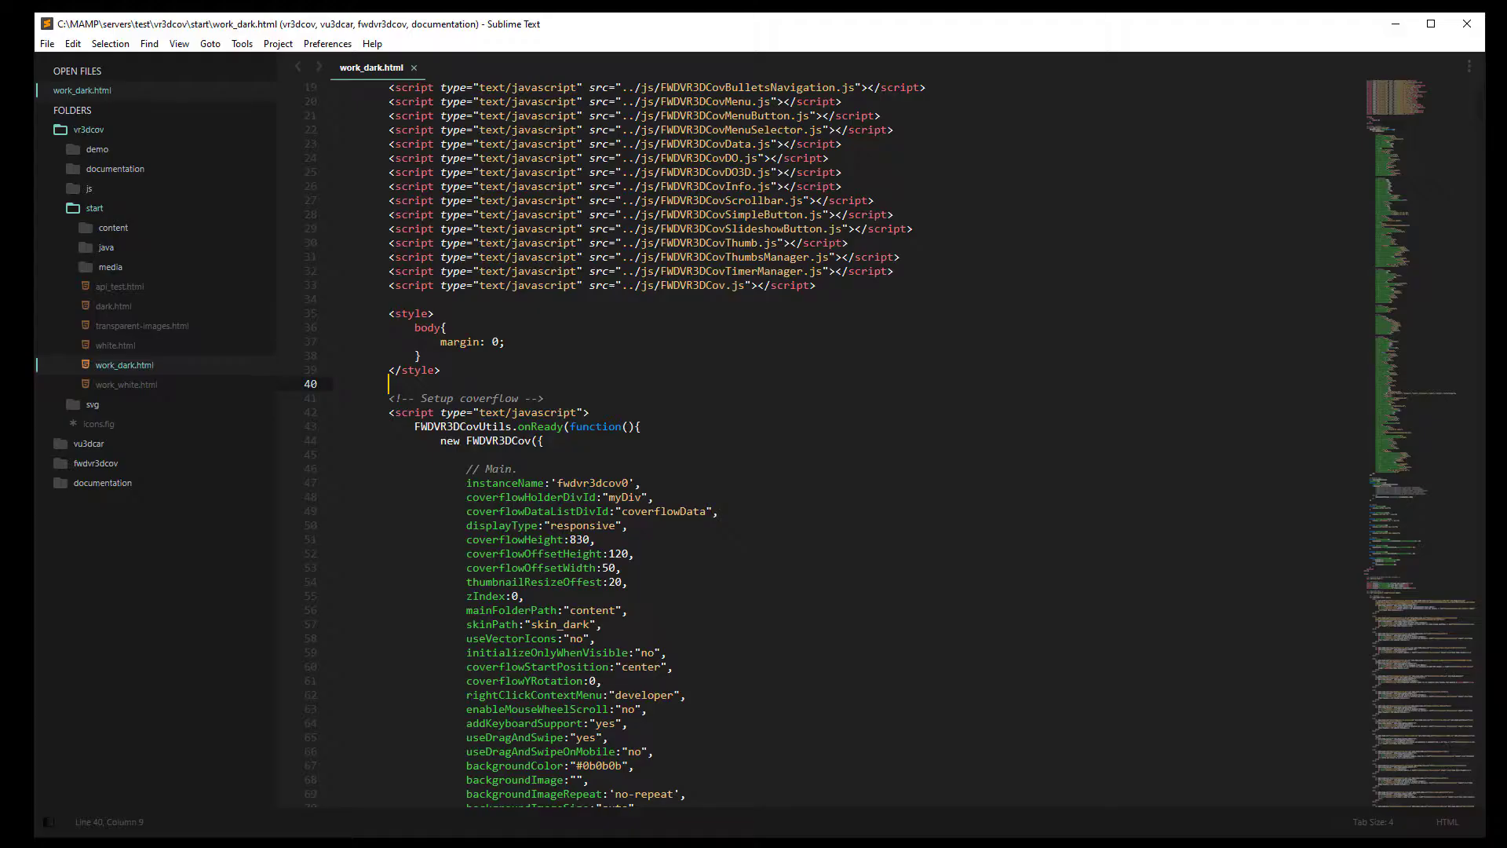
pyautogui.click(1395, 24)
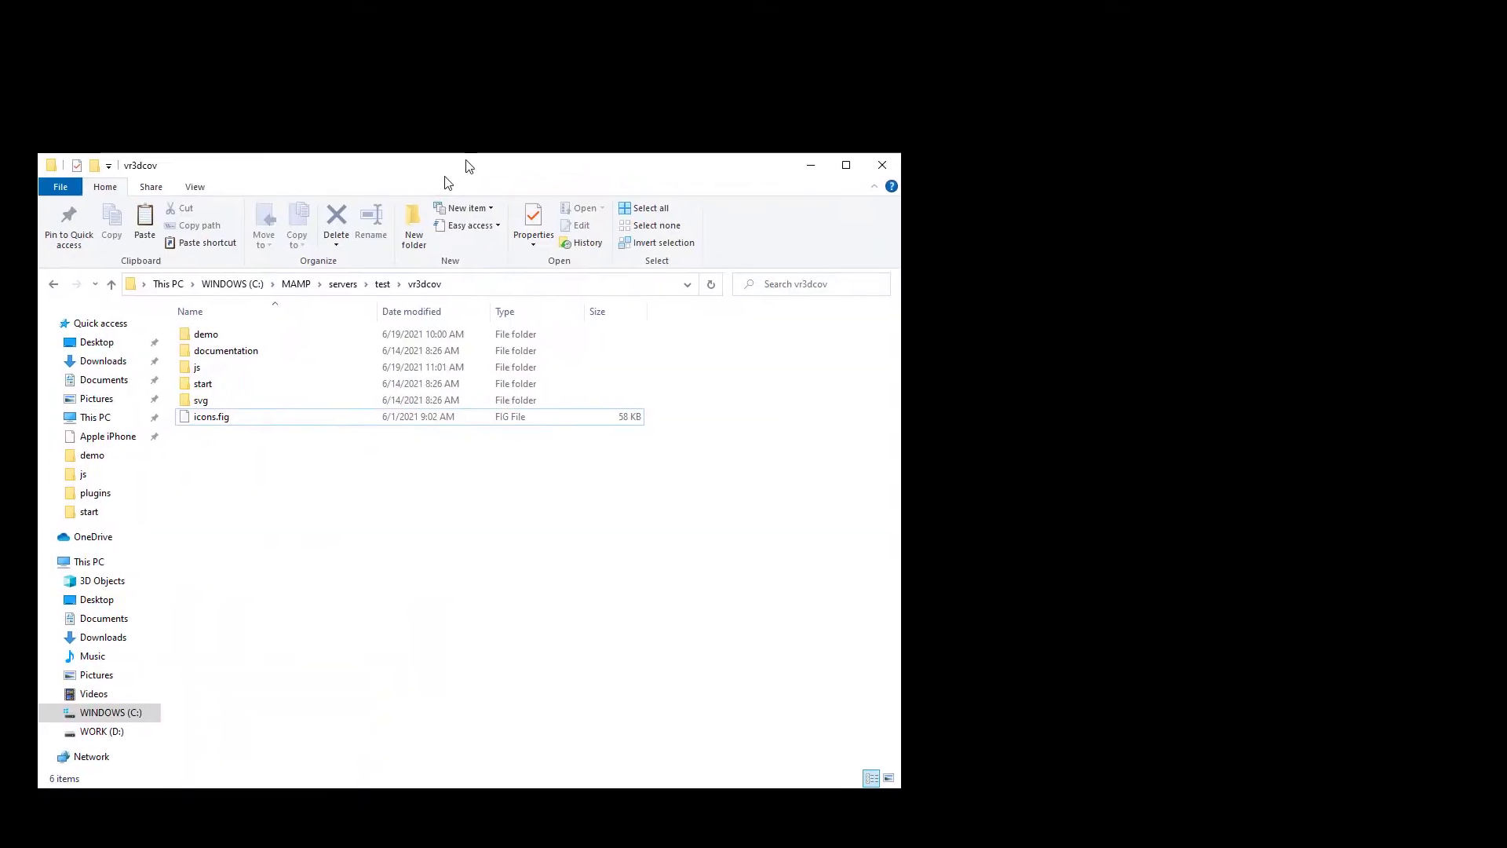
pyautogui.moveTo(484, 172); pyautogui.dragTo(488, 134)
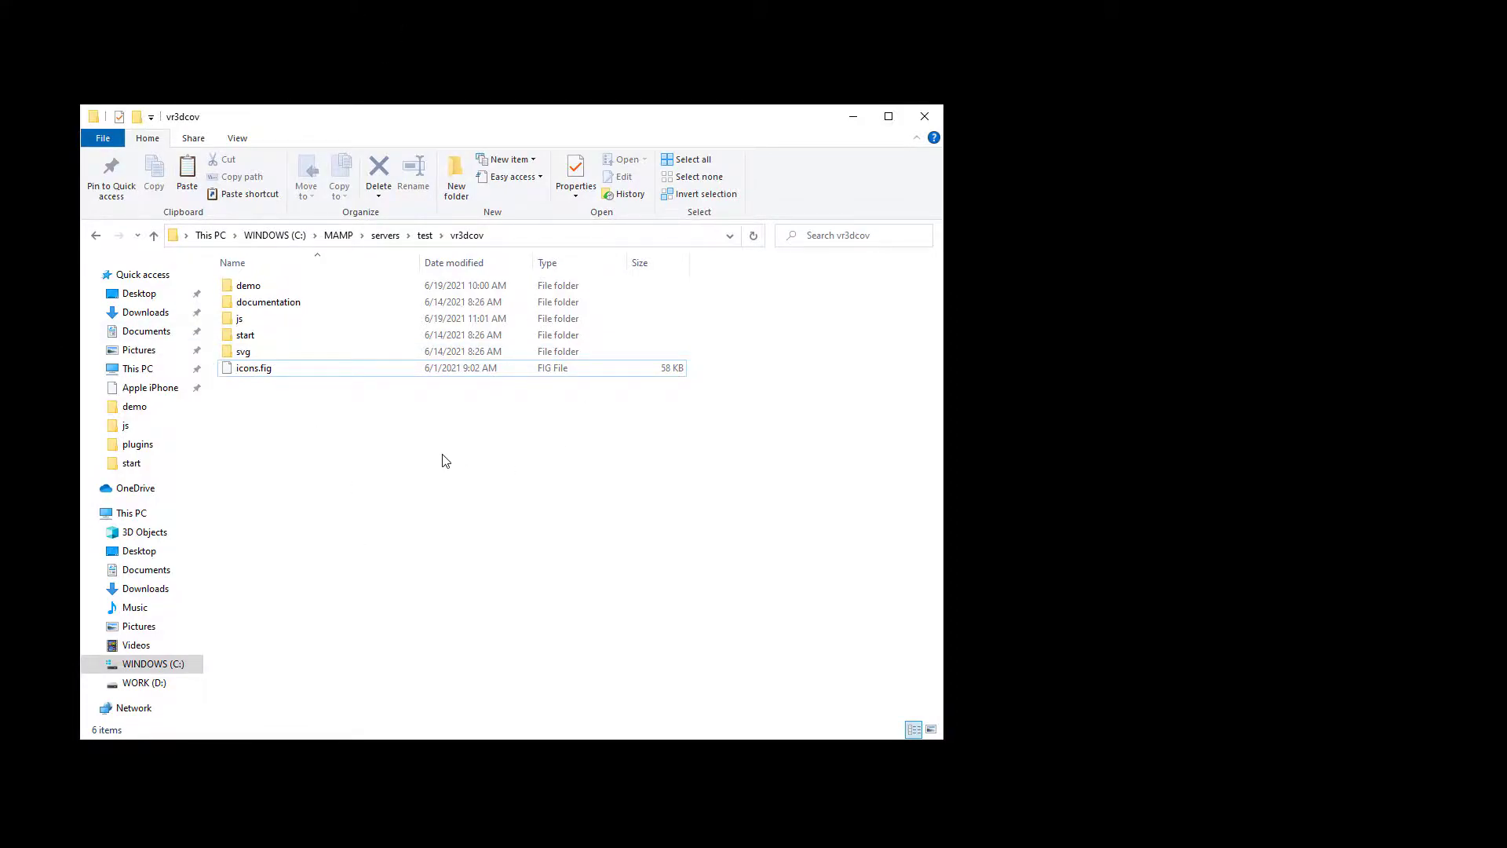
pyautogui.doubleClick(259, 335)
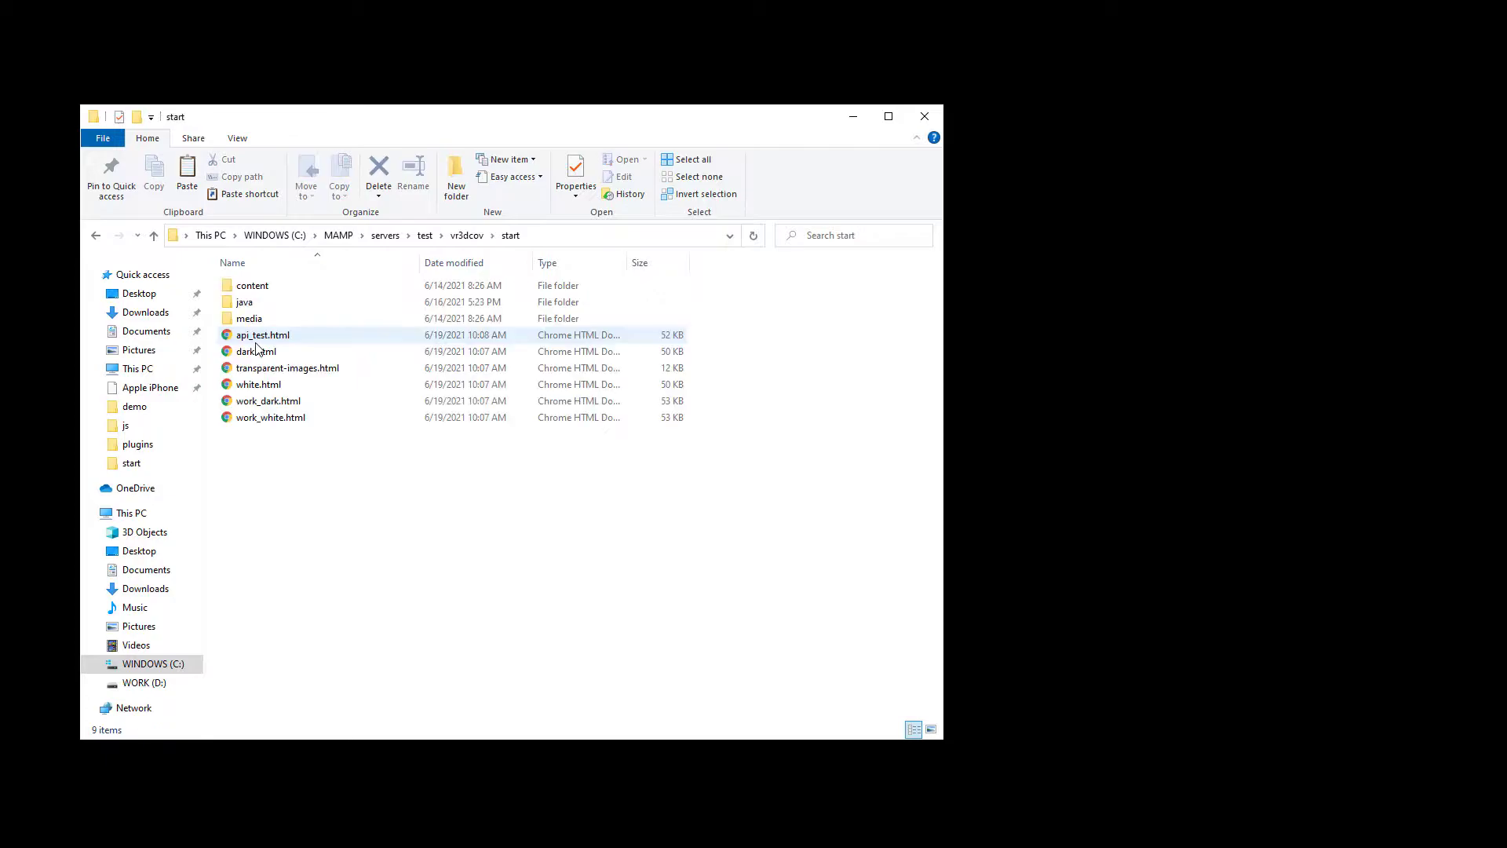
pyautogui.doubleClick(295, 286)
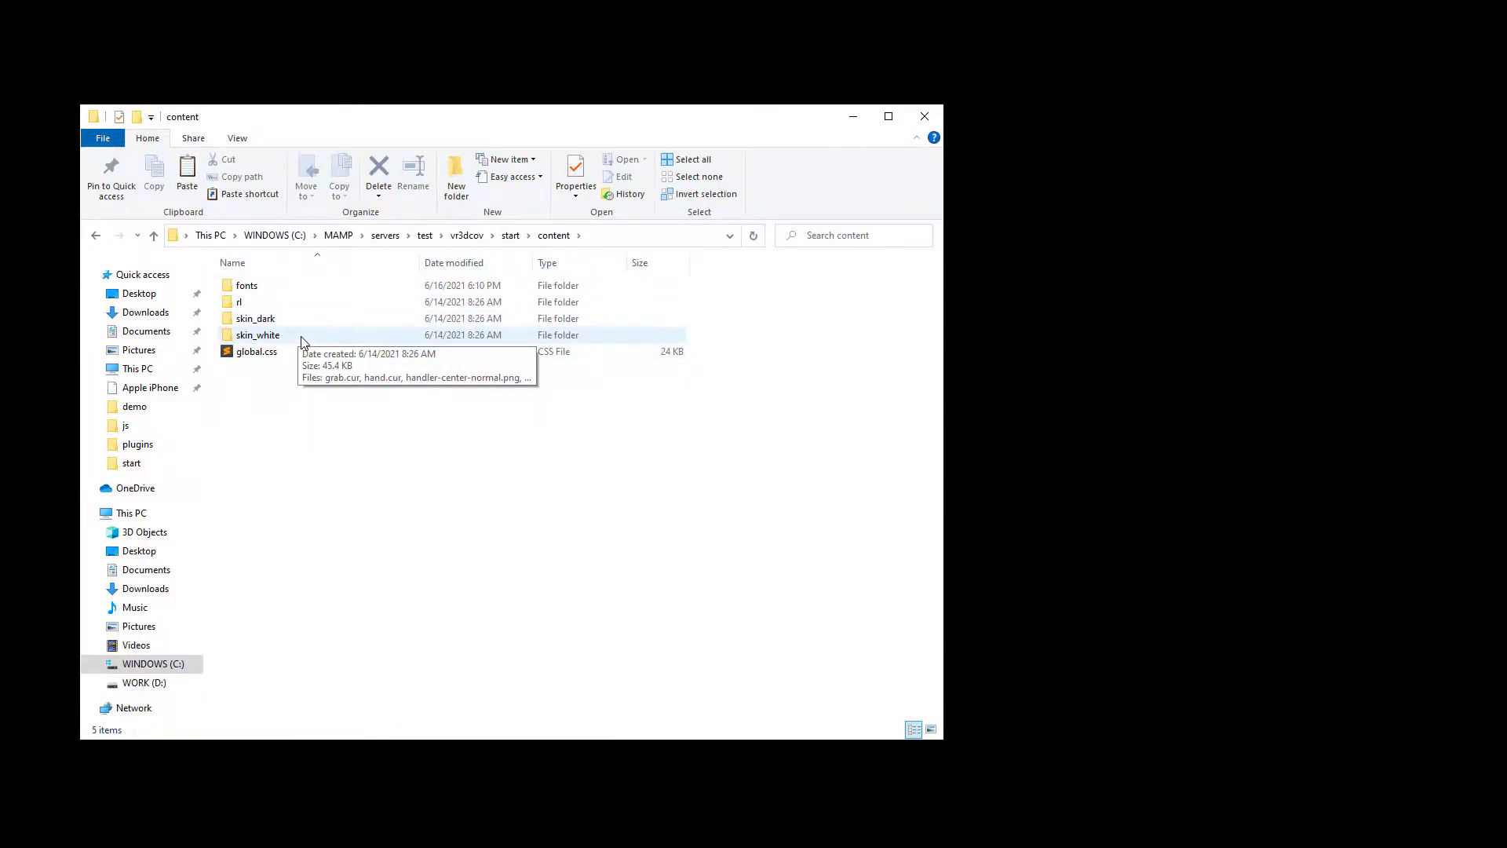
# Step: From the start folder, open work_dark.html and work_white.html in Chrome
pyautogui.click(511, 236)
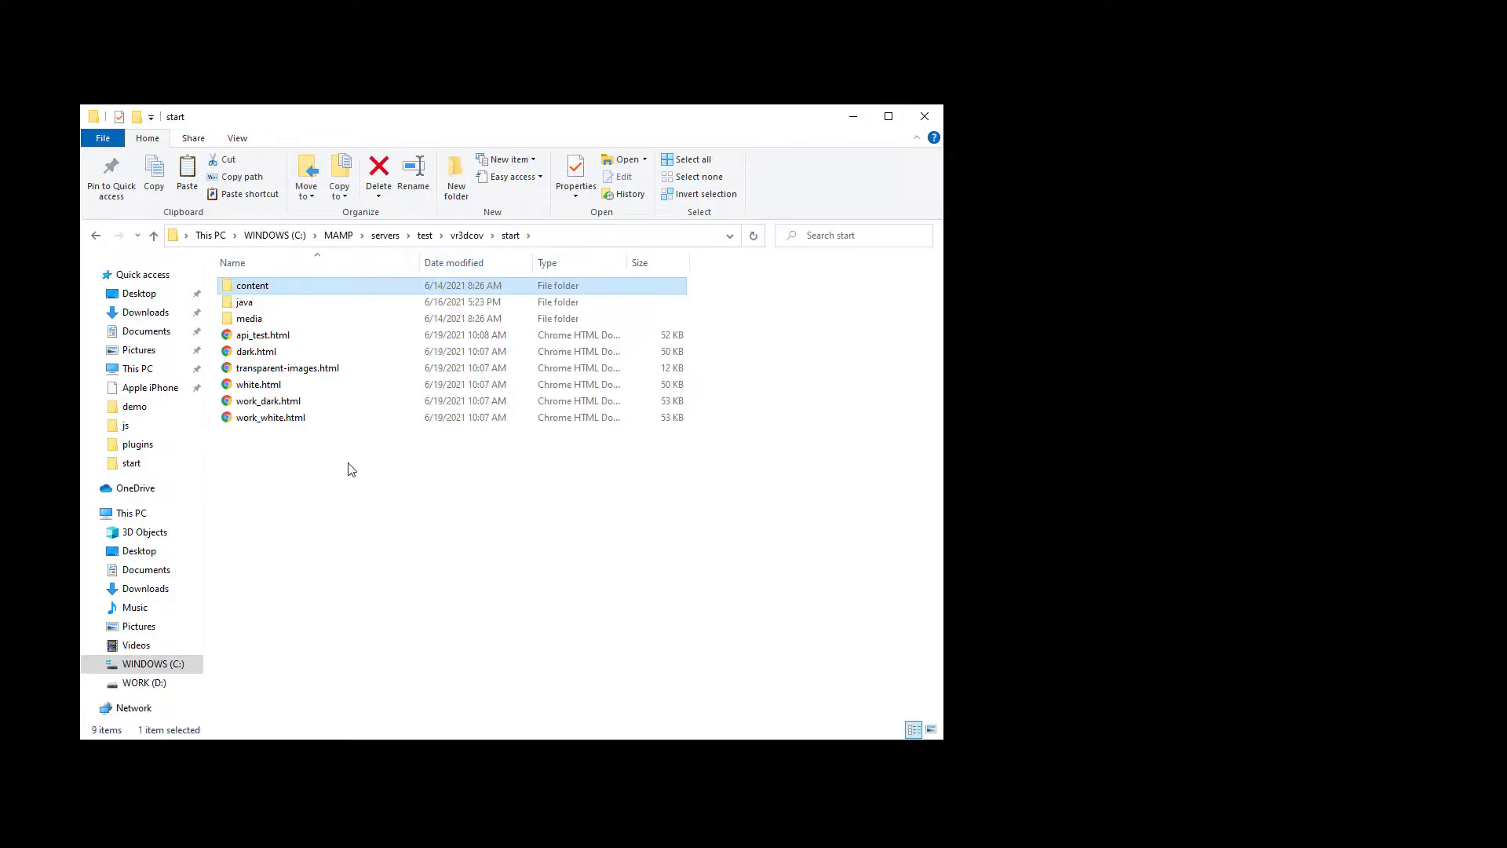
pyautogui.doubleClick(259, 400)
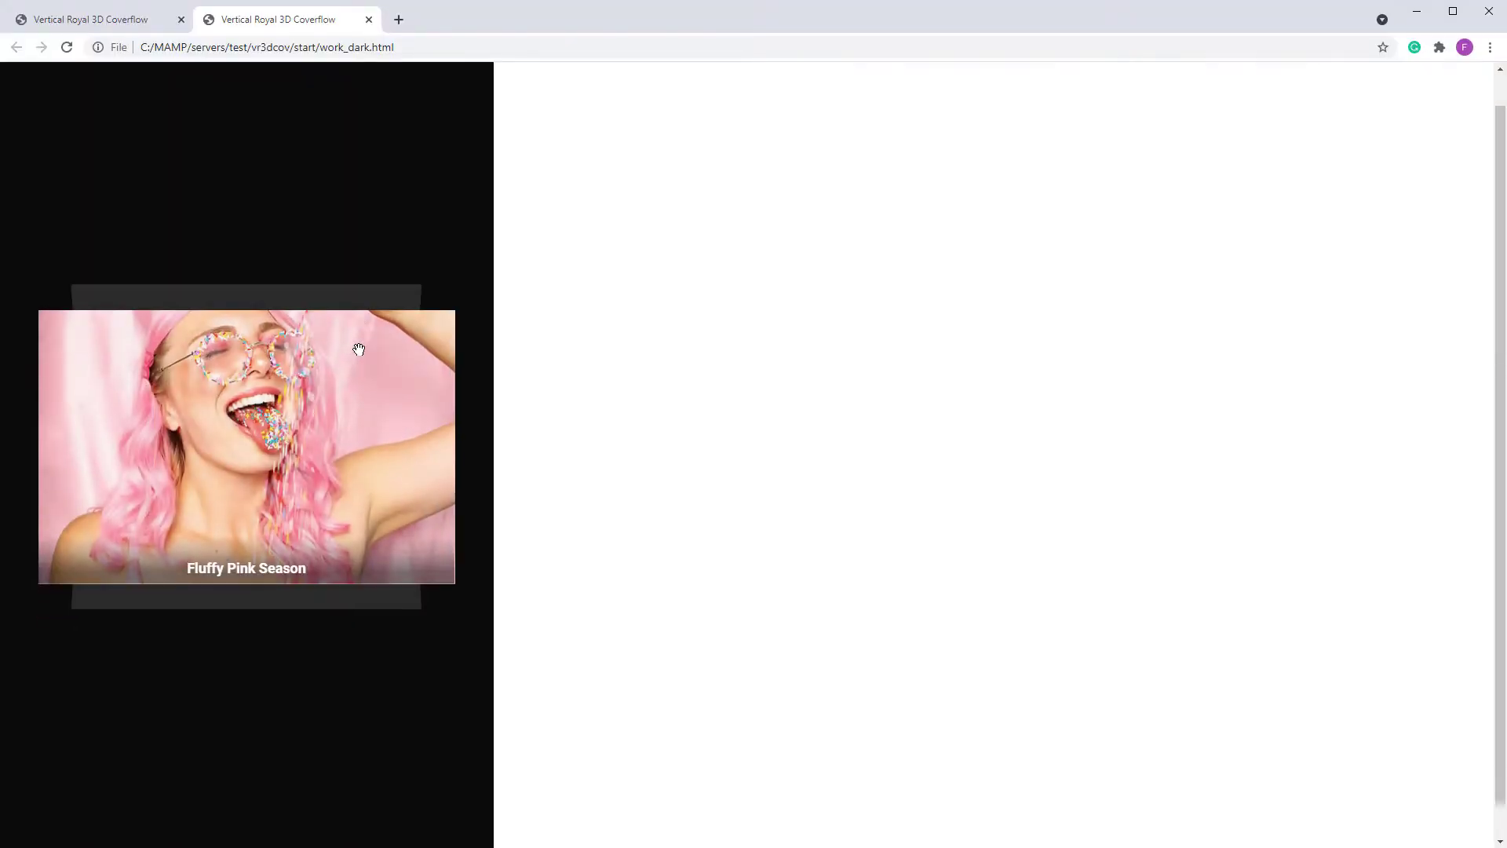
pyautogui.hotkey('ctrl', '1')
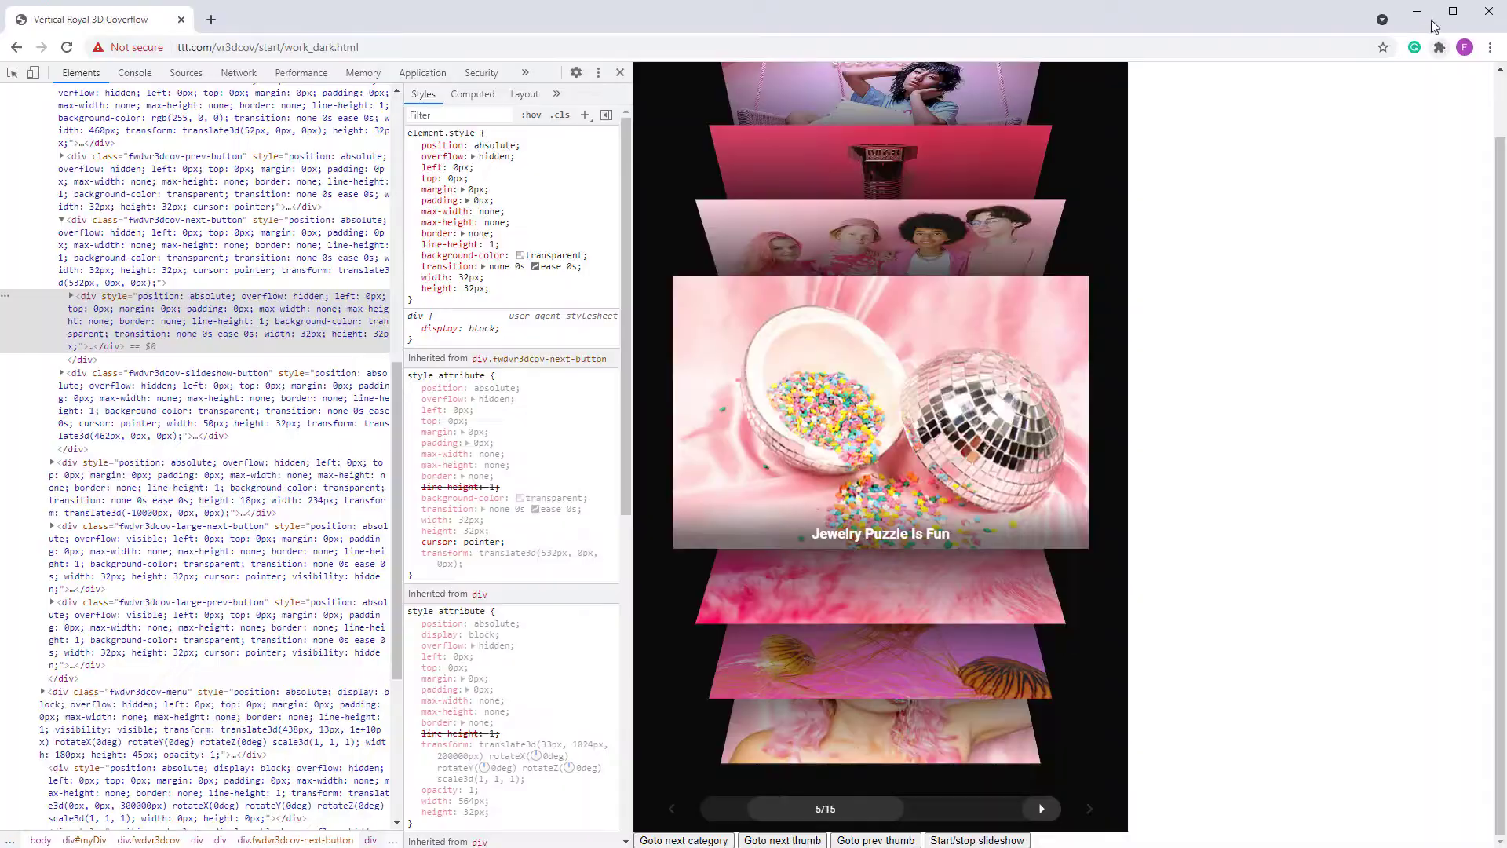
pyautogui.click(1417, 11)
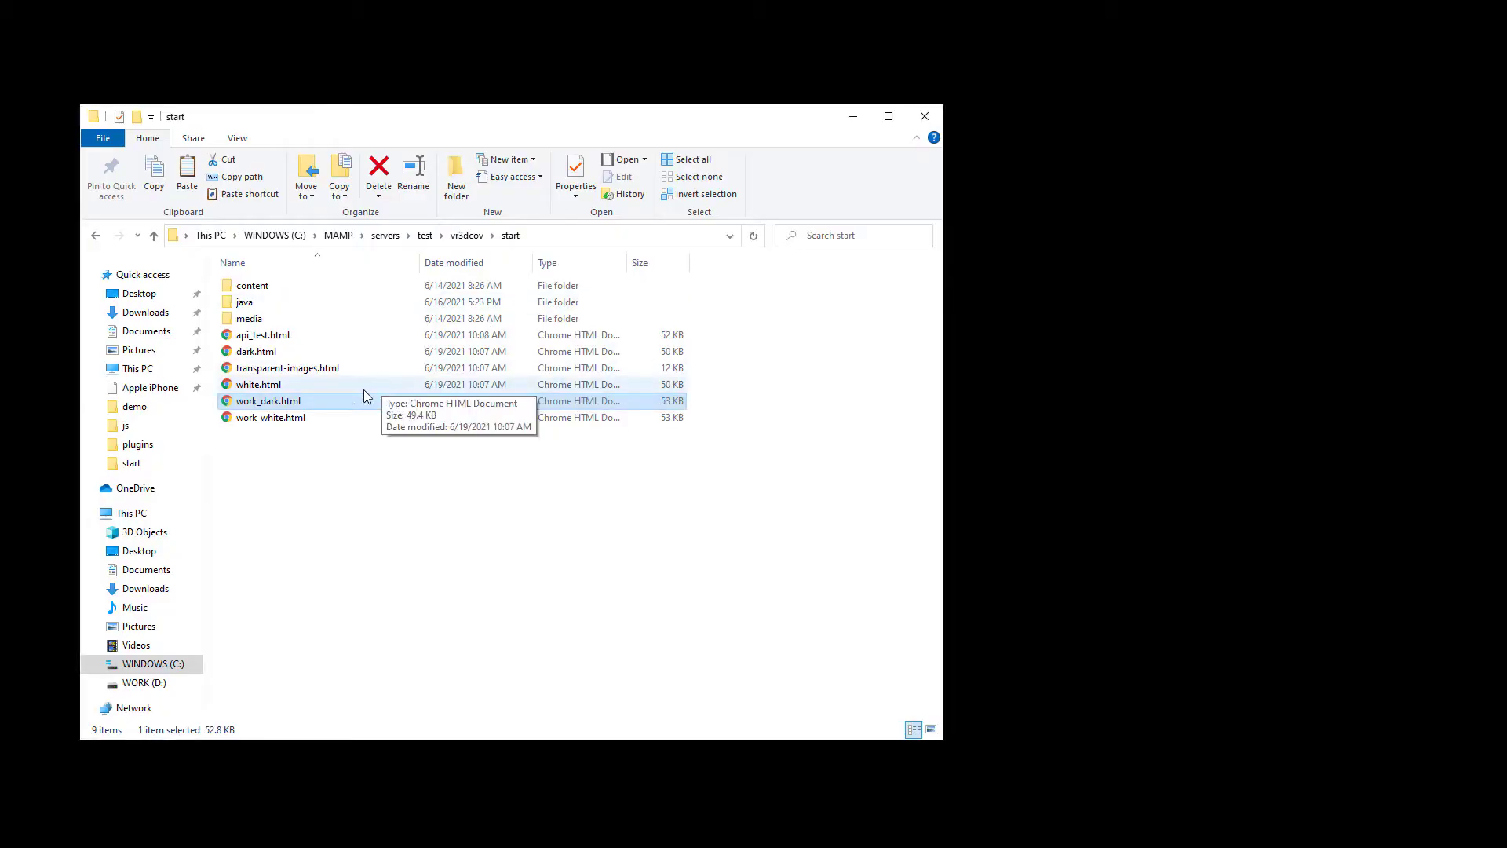
pyautogui.doubleClick(314, 417)
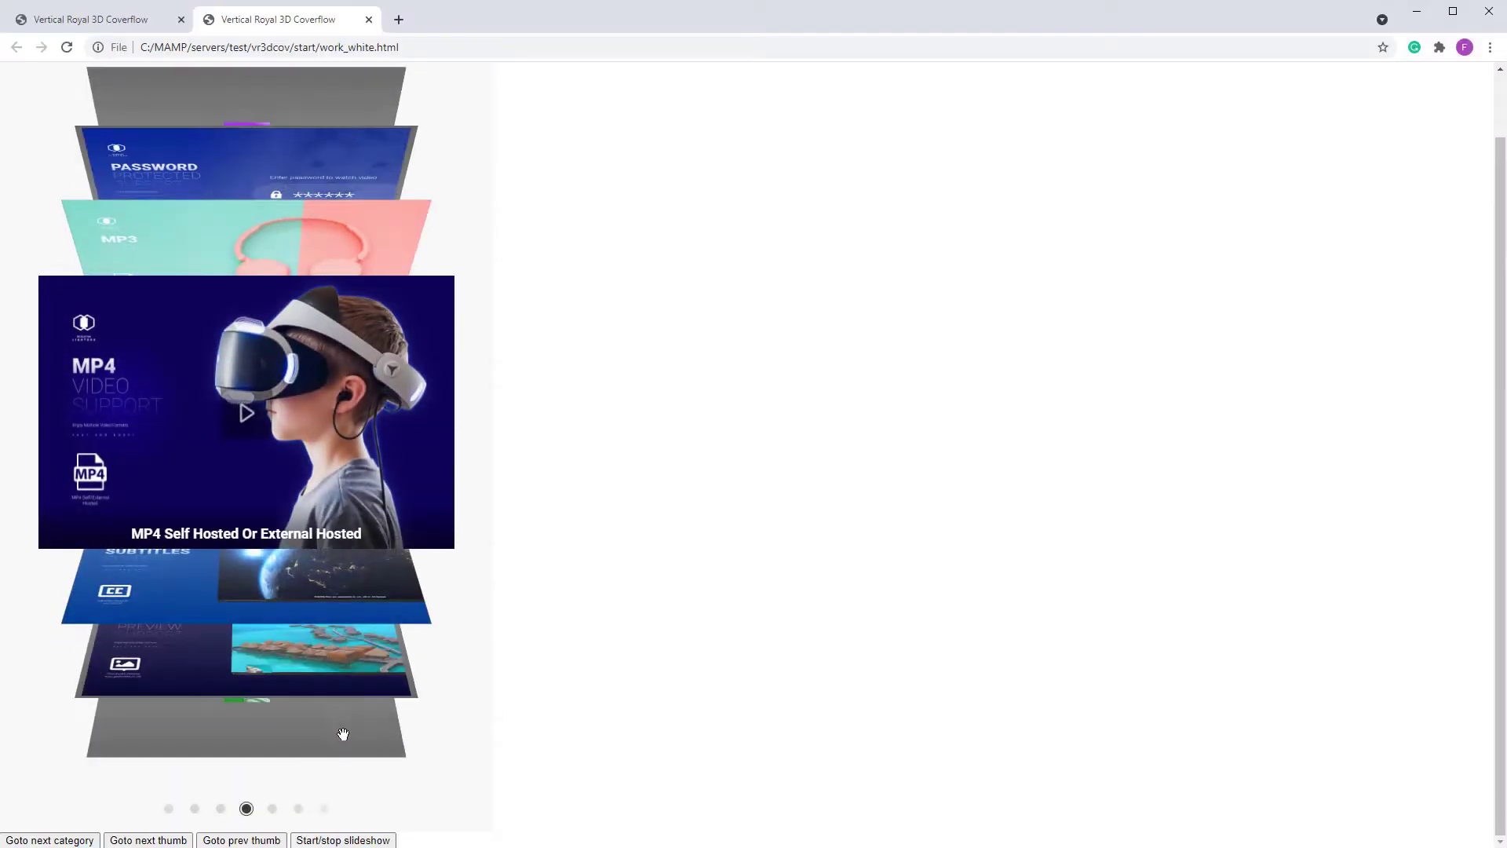
pyautogui.scroll(-3, 305, 525)
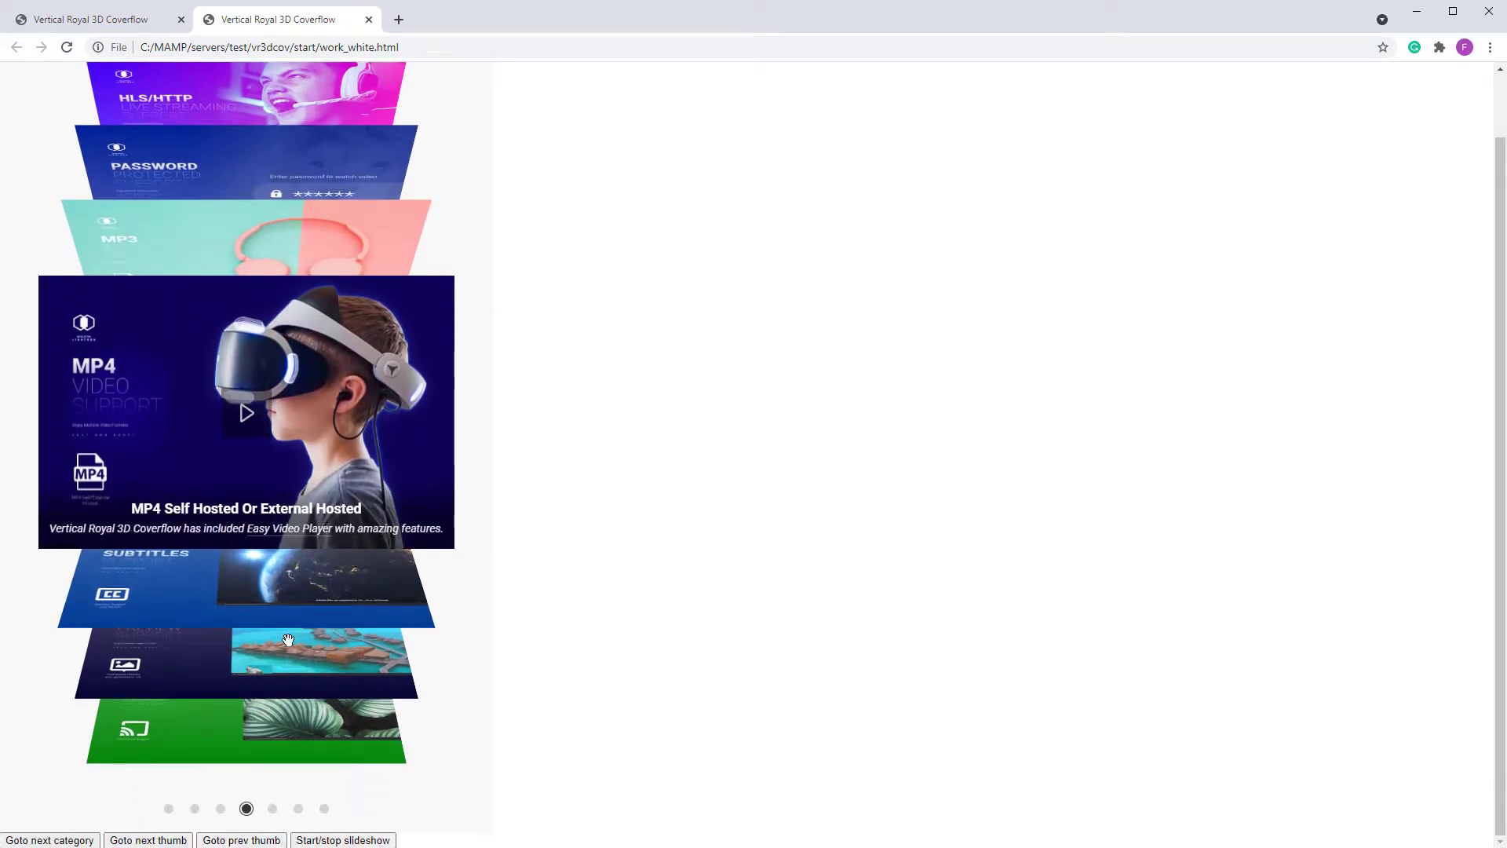
pyautogui.scroll(1, 550, 452)
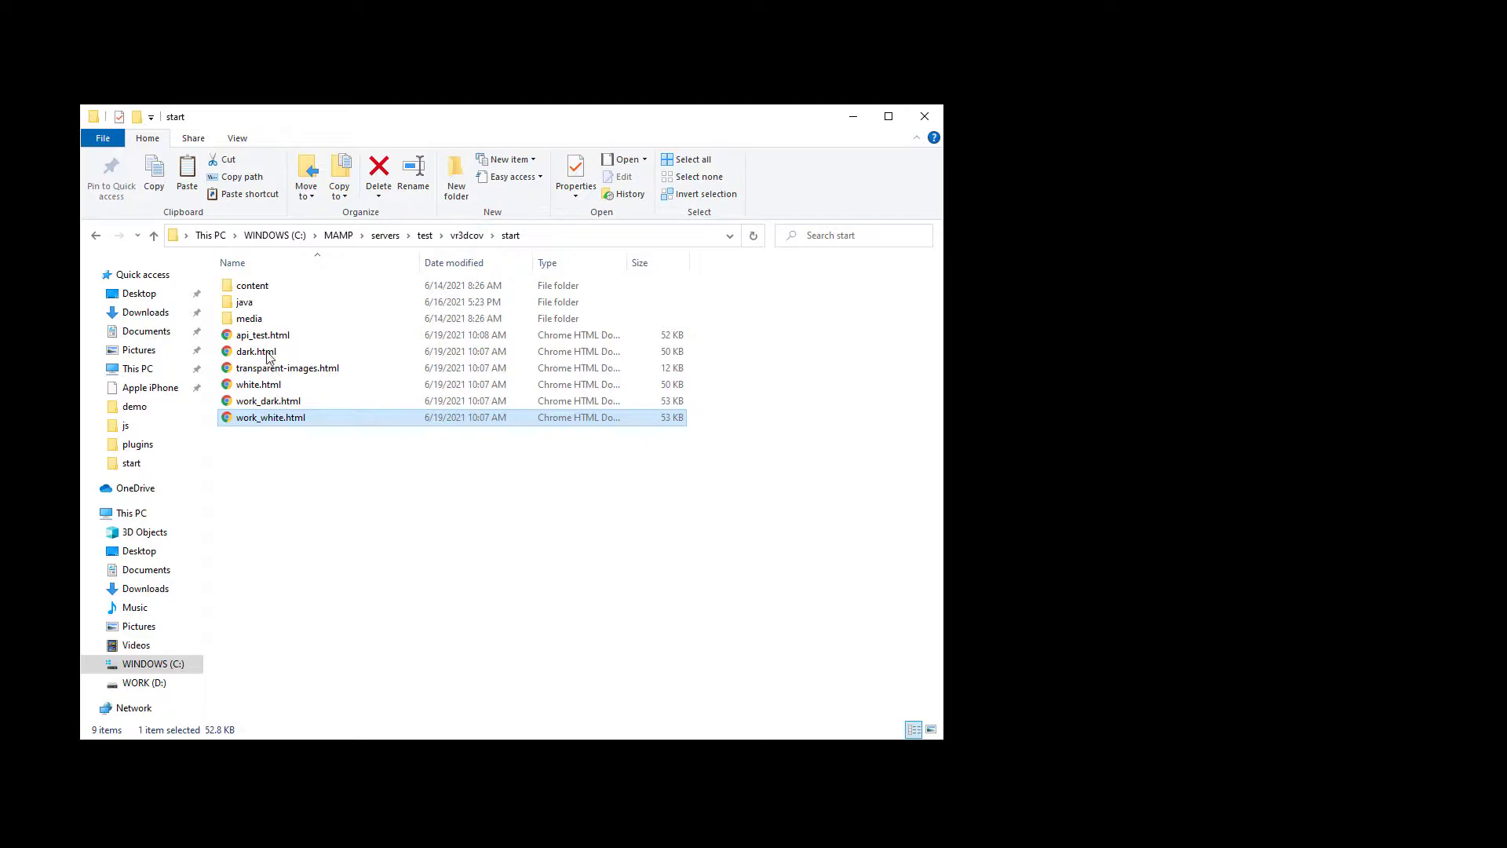
# Step: Open start\content\skin_dark in File Explorer to view the icon images
pyautogui.moveTo(408, 124); pyautogui.dragTo(463, 112)
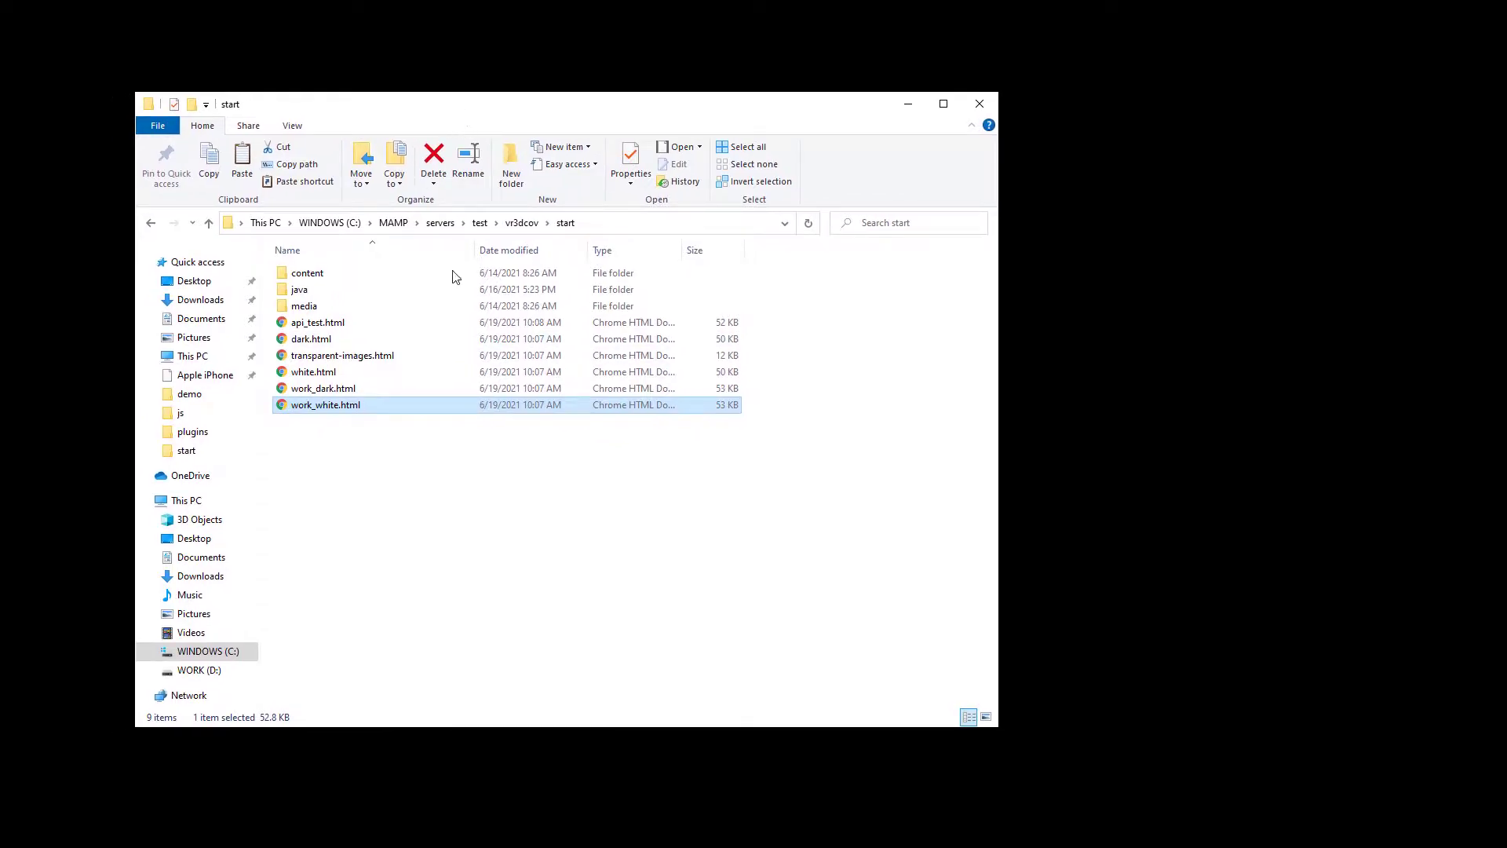
pyautogui.doubleClick(308, 275)
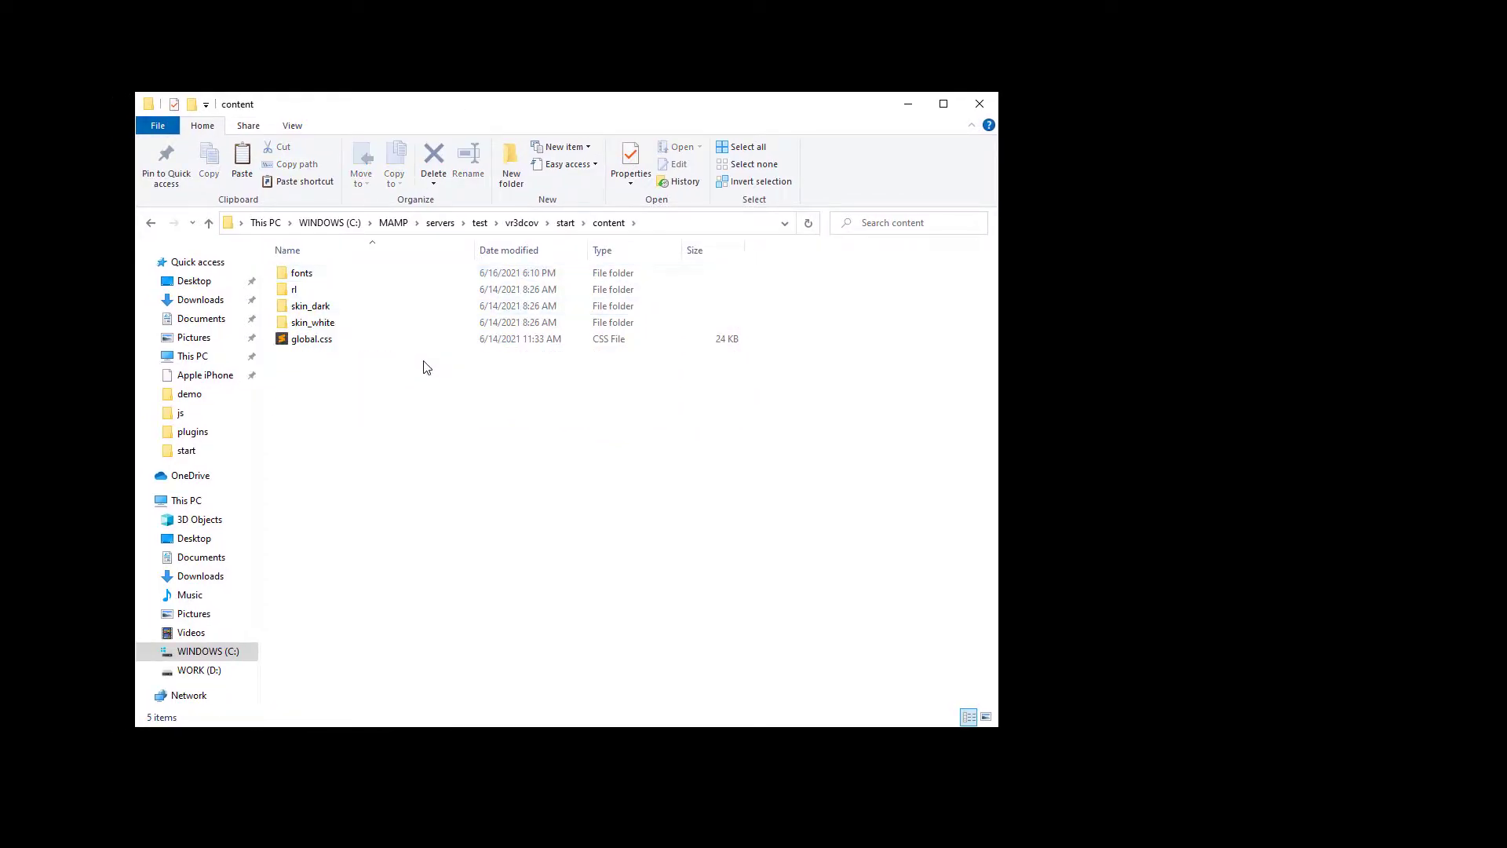
pyautogui.hotkey('alt', 'Left')
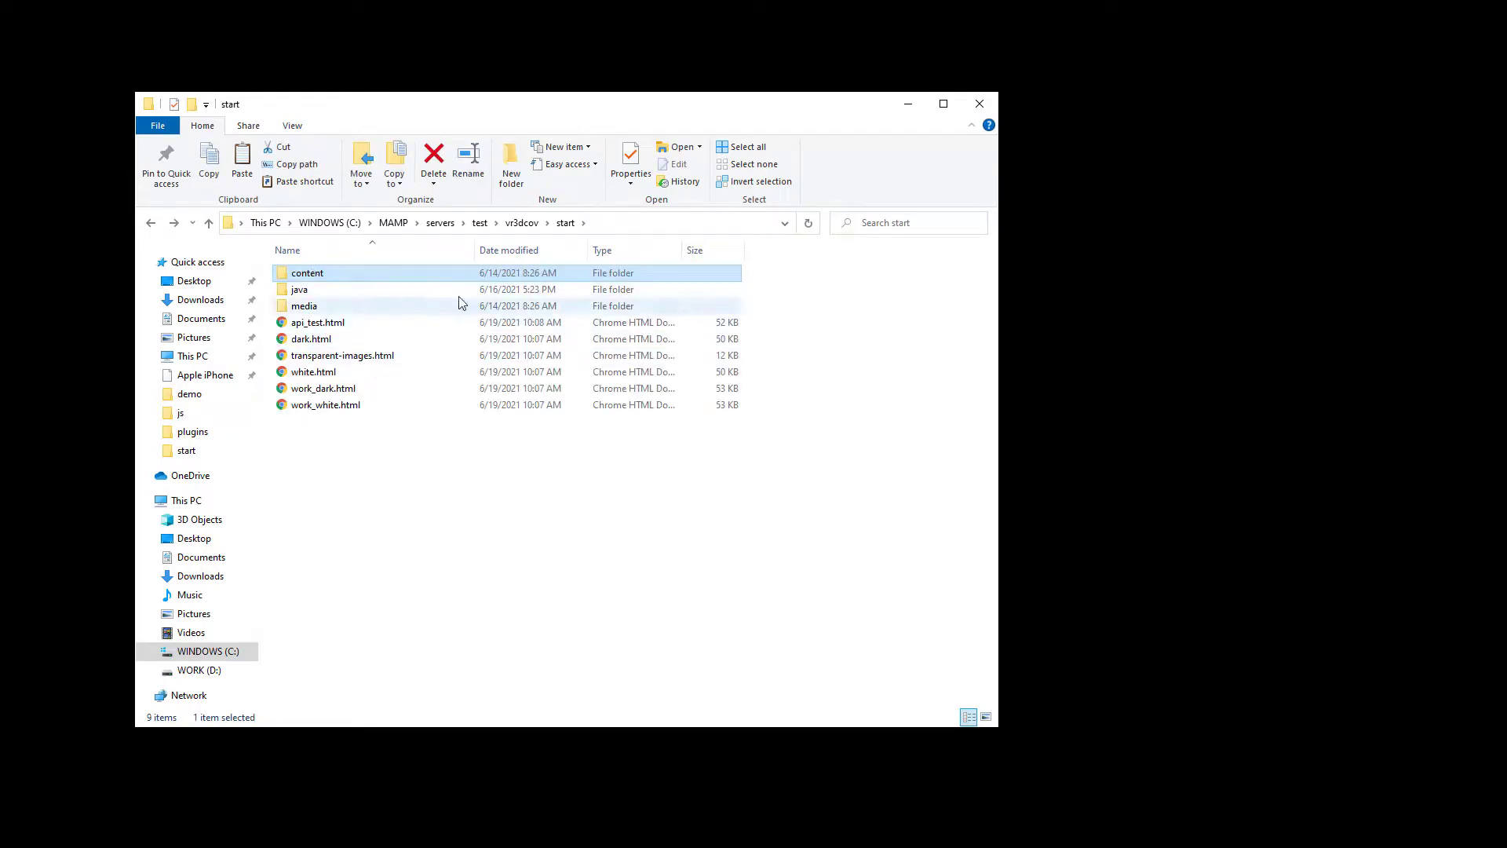
pyautogui.doubleClick(314, 274)
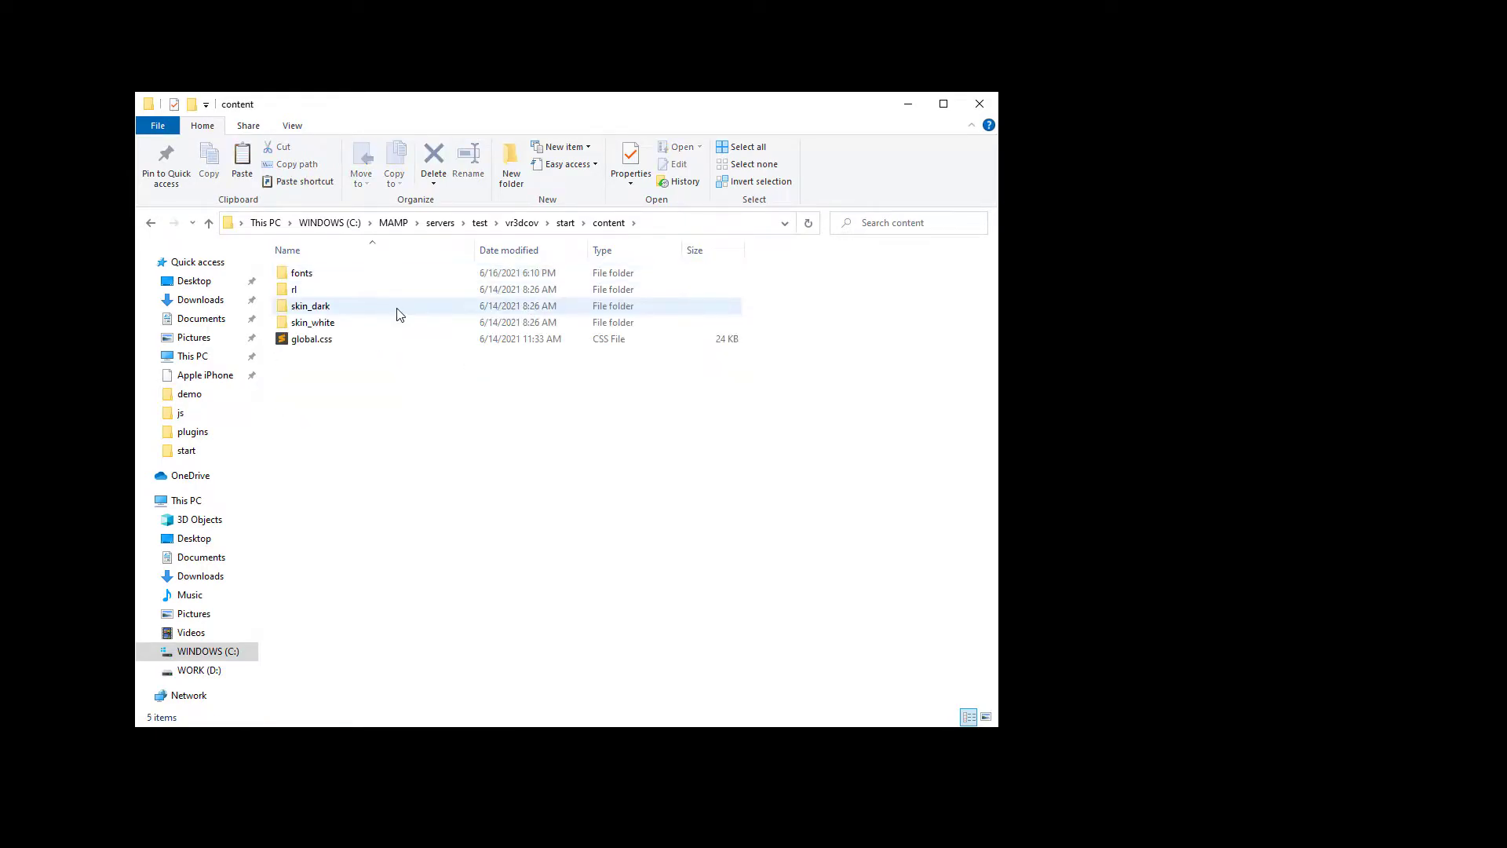
pyautogui.doubleClick(311, 306)
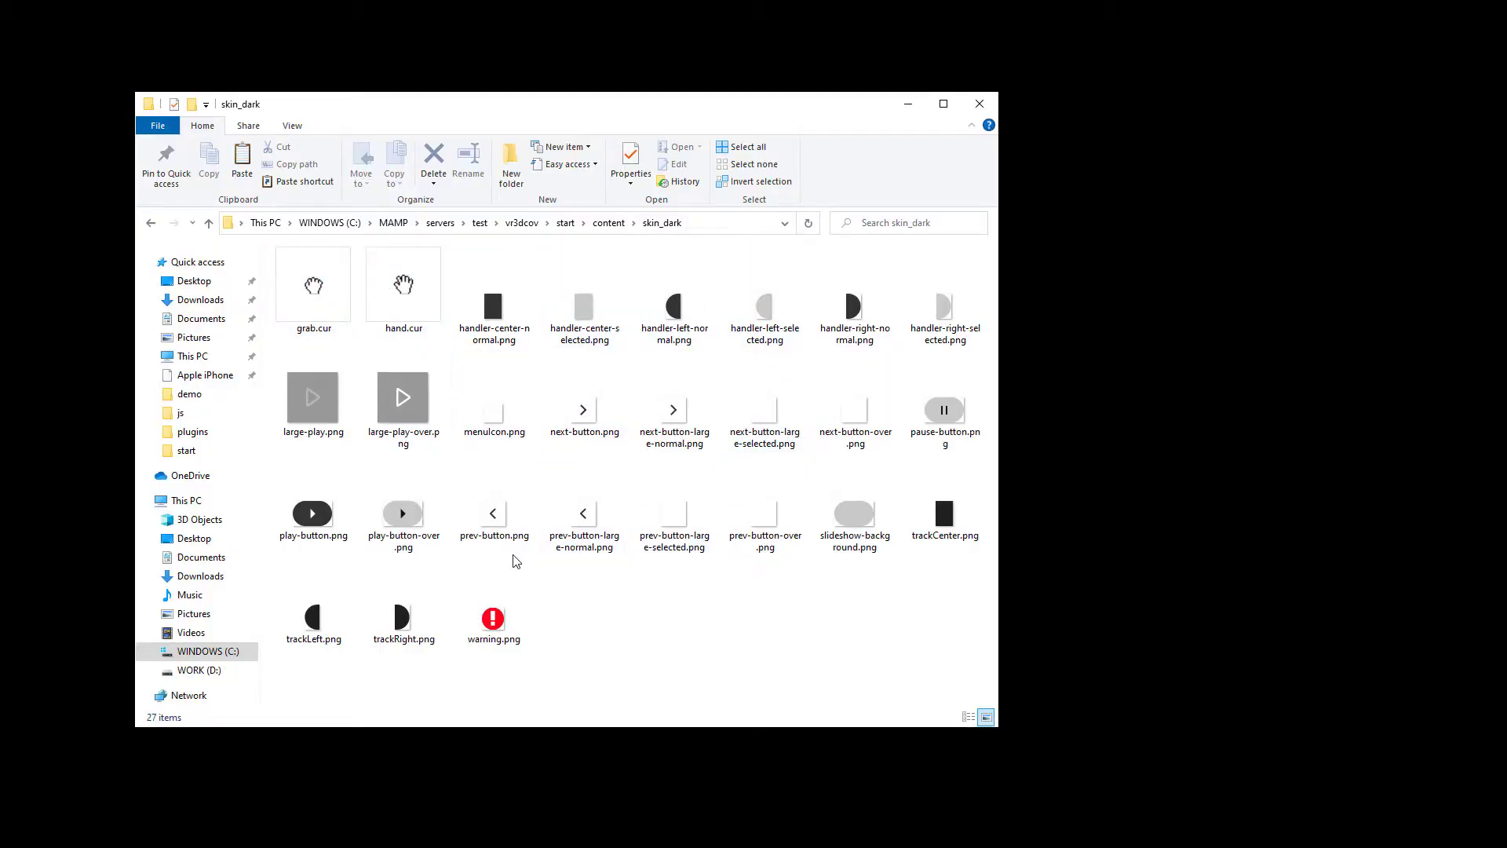
# Step: Go back to the vr3dcov folder via the breadcrumbs and select icons.fig
pyautogui.click(565, 223)
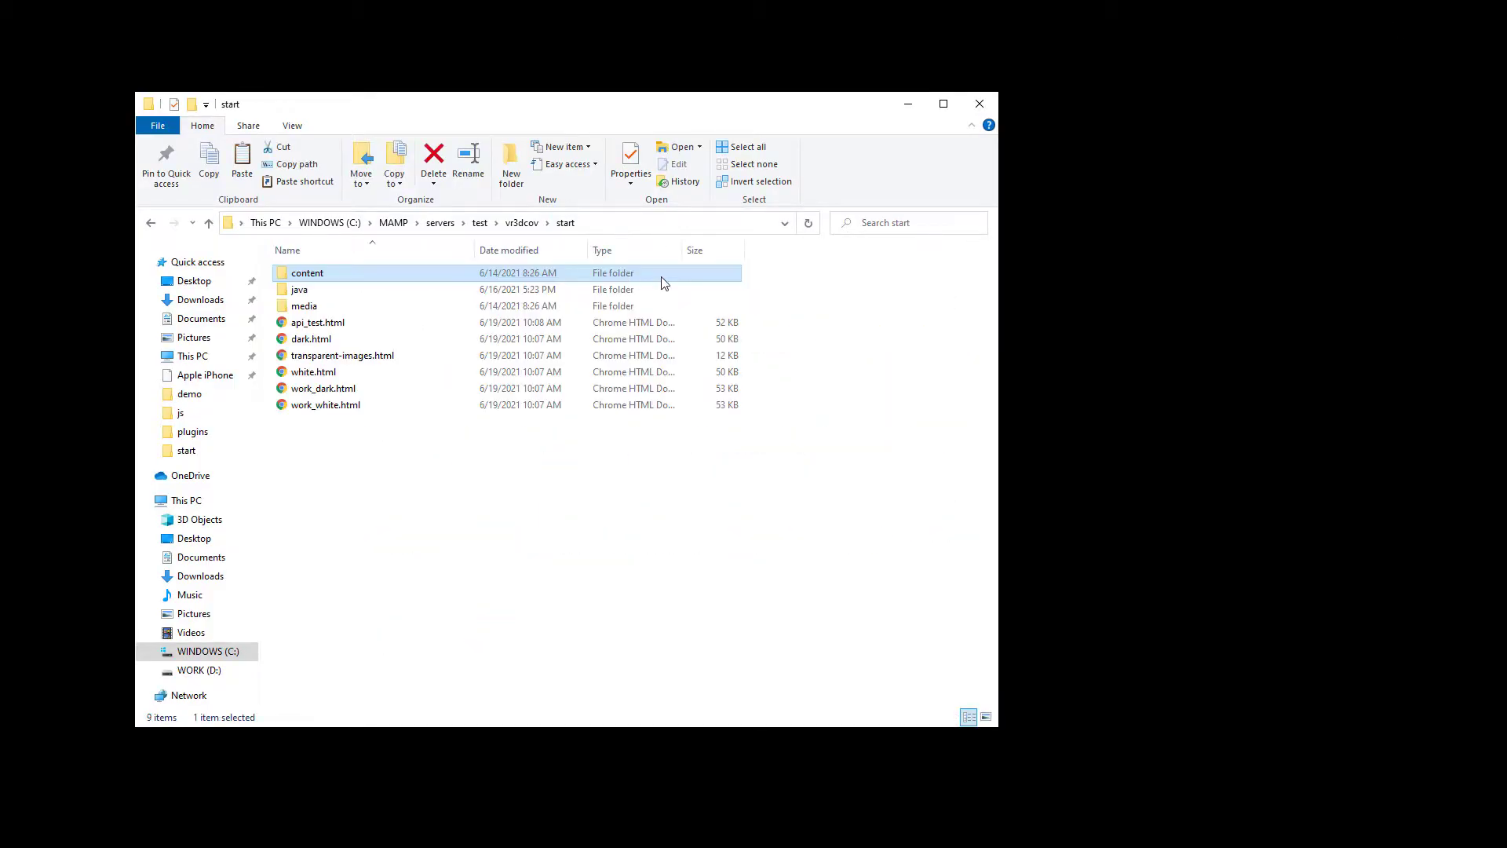
pyautogui.click(522, 223)
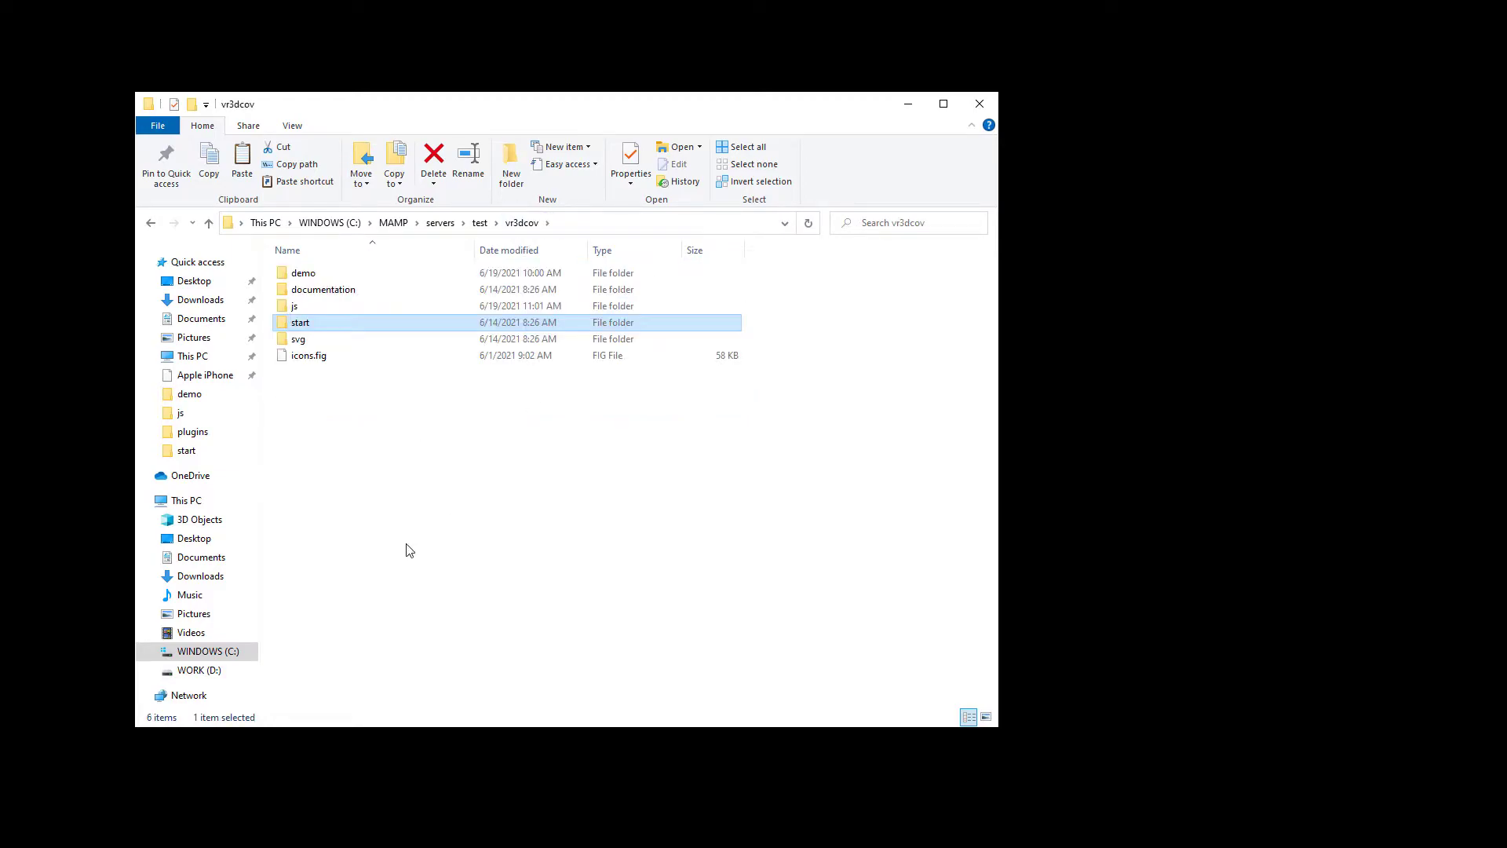
pyautogui.click(318, 357)
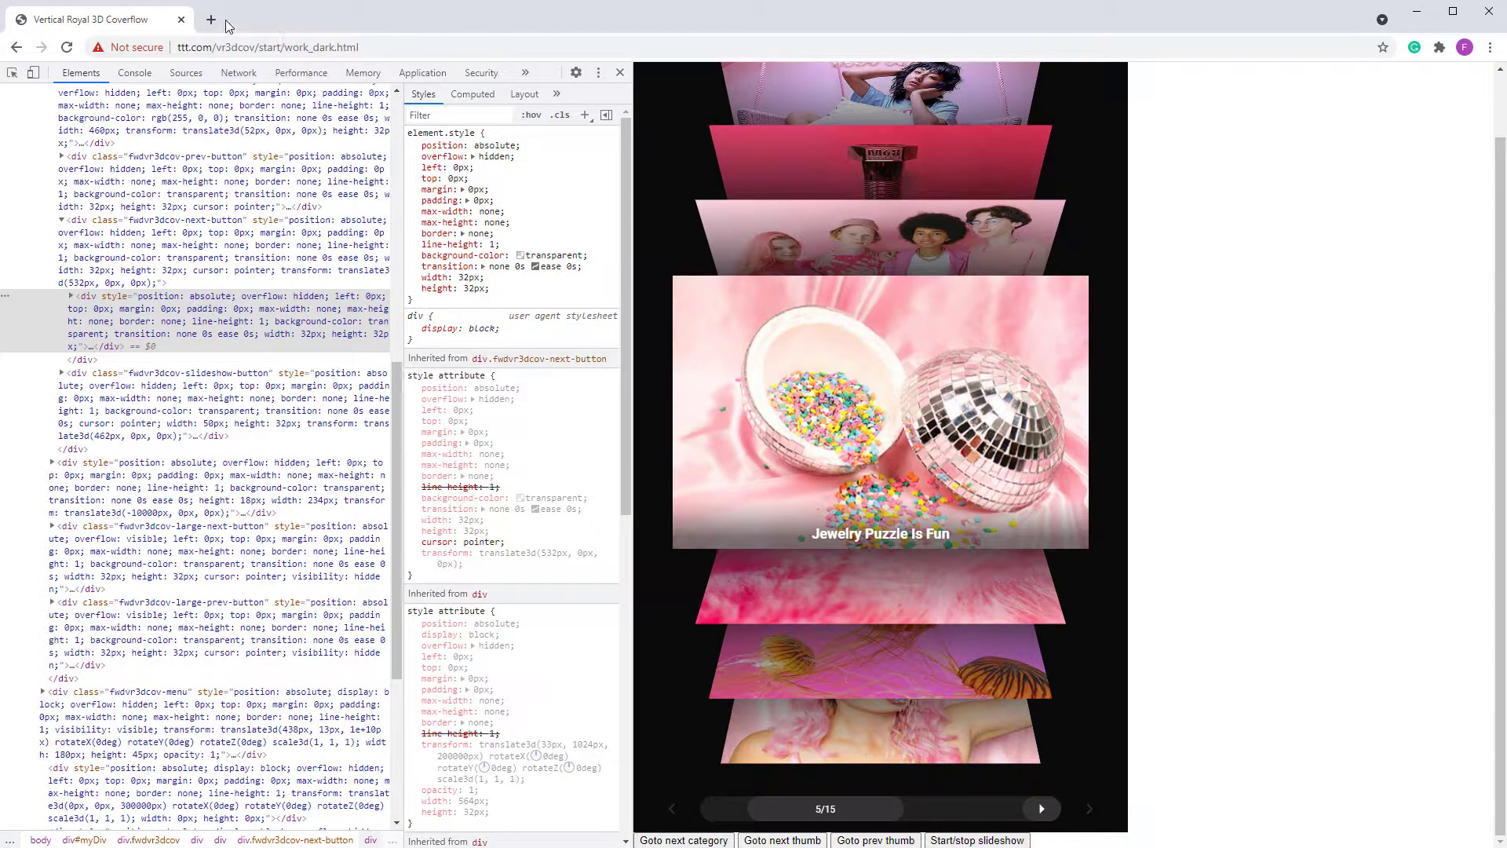
# Step: Load figma.com in a new Chrome tab
pyautogui.click(209, 19)
pyautogui.write('fi')
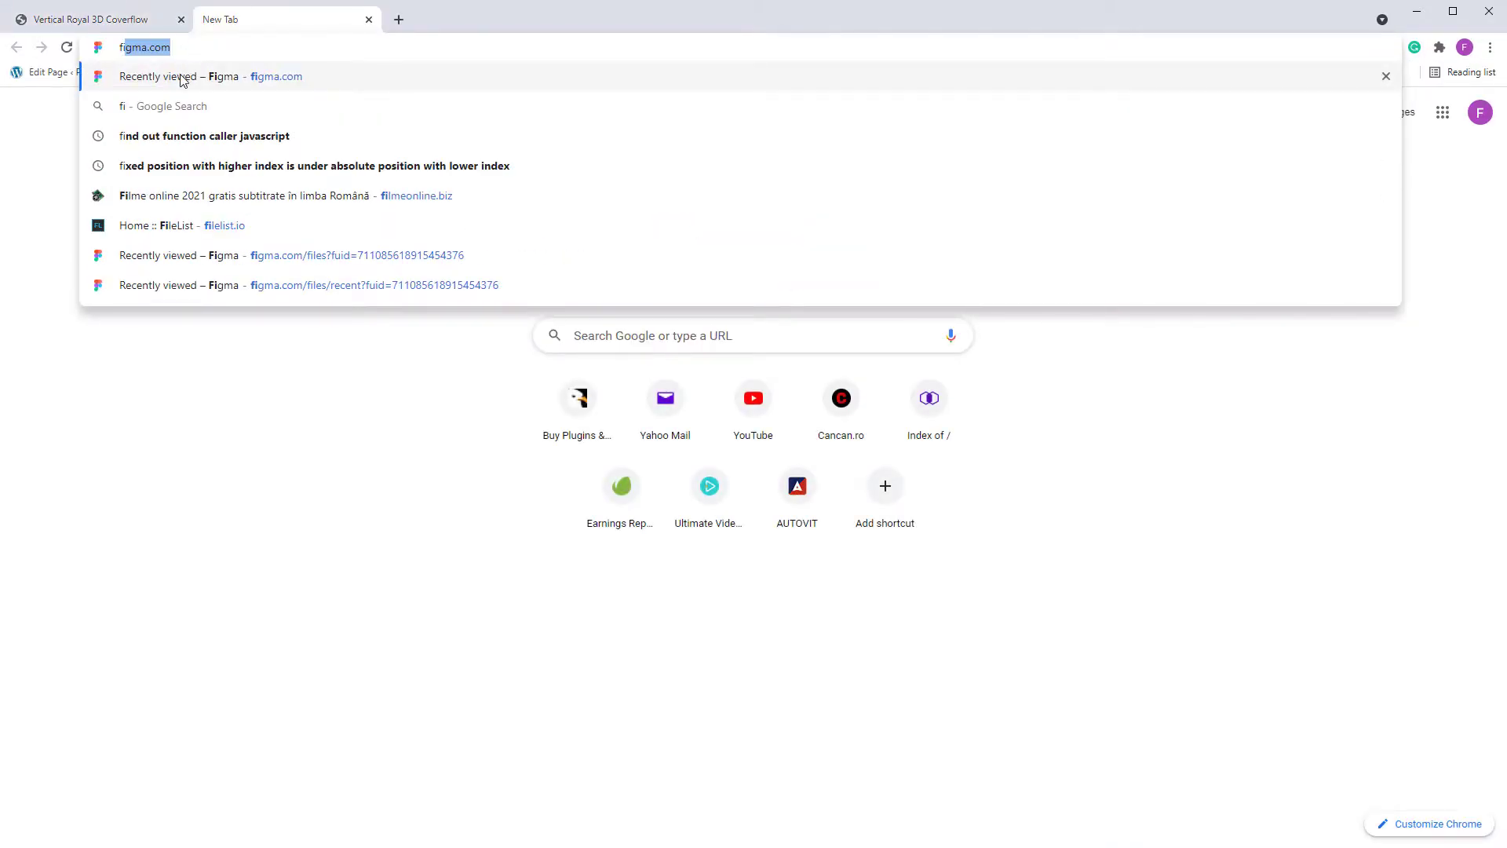
pyautogui.press('Return')
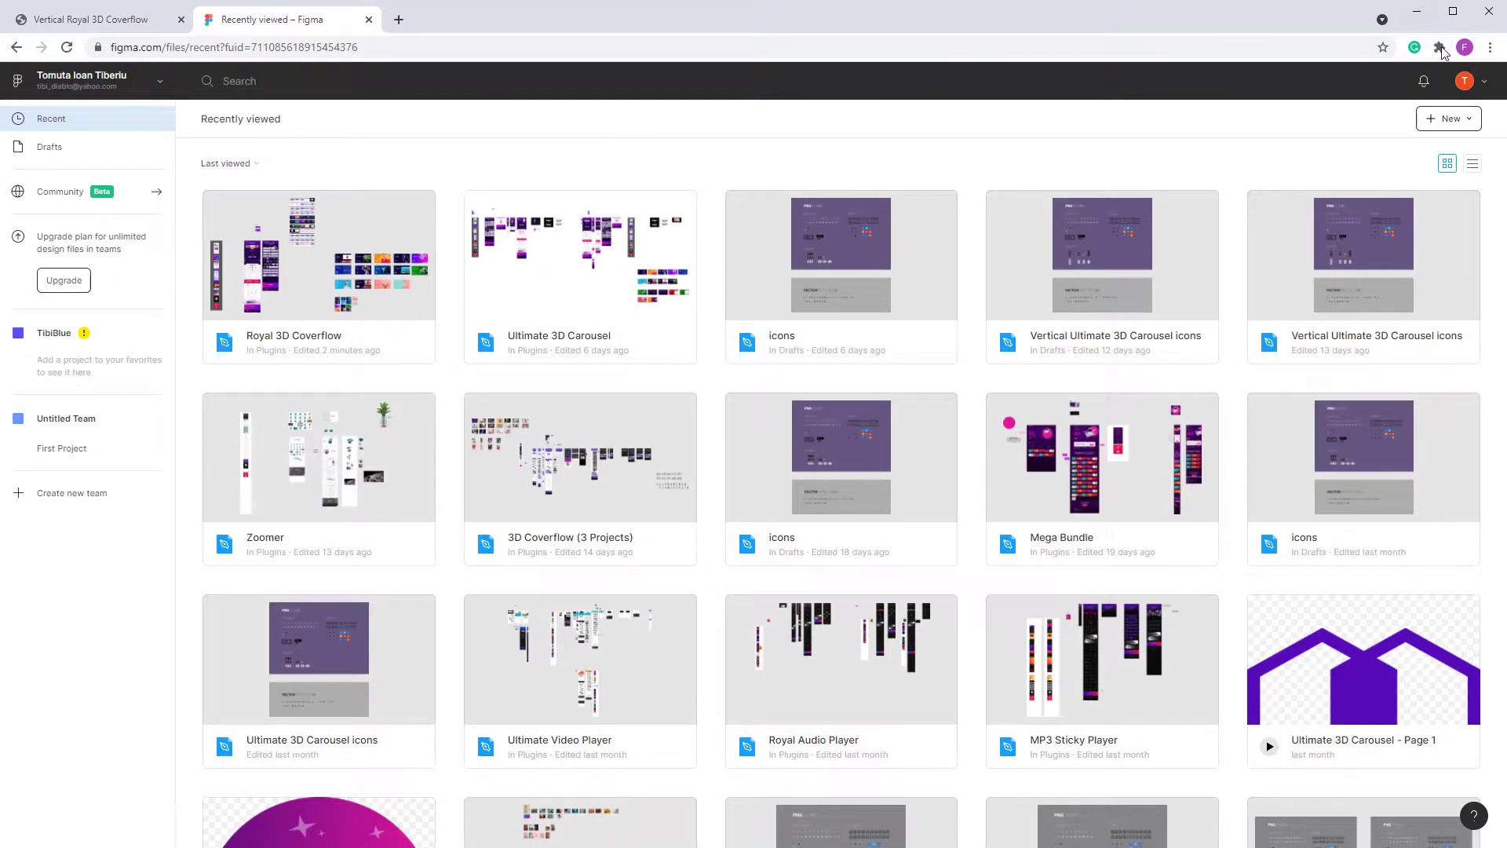
# Step: Drag icons.fig from File Explorer into Figma and confirm the successful import
pyautogui.press('super+Down')
pyautogui.moveTo(295, 362); pyautogui.dragTo(848, 326)
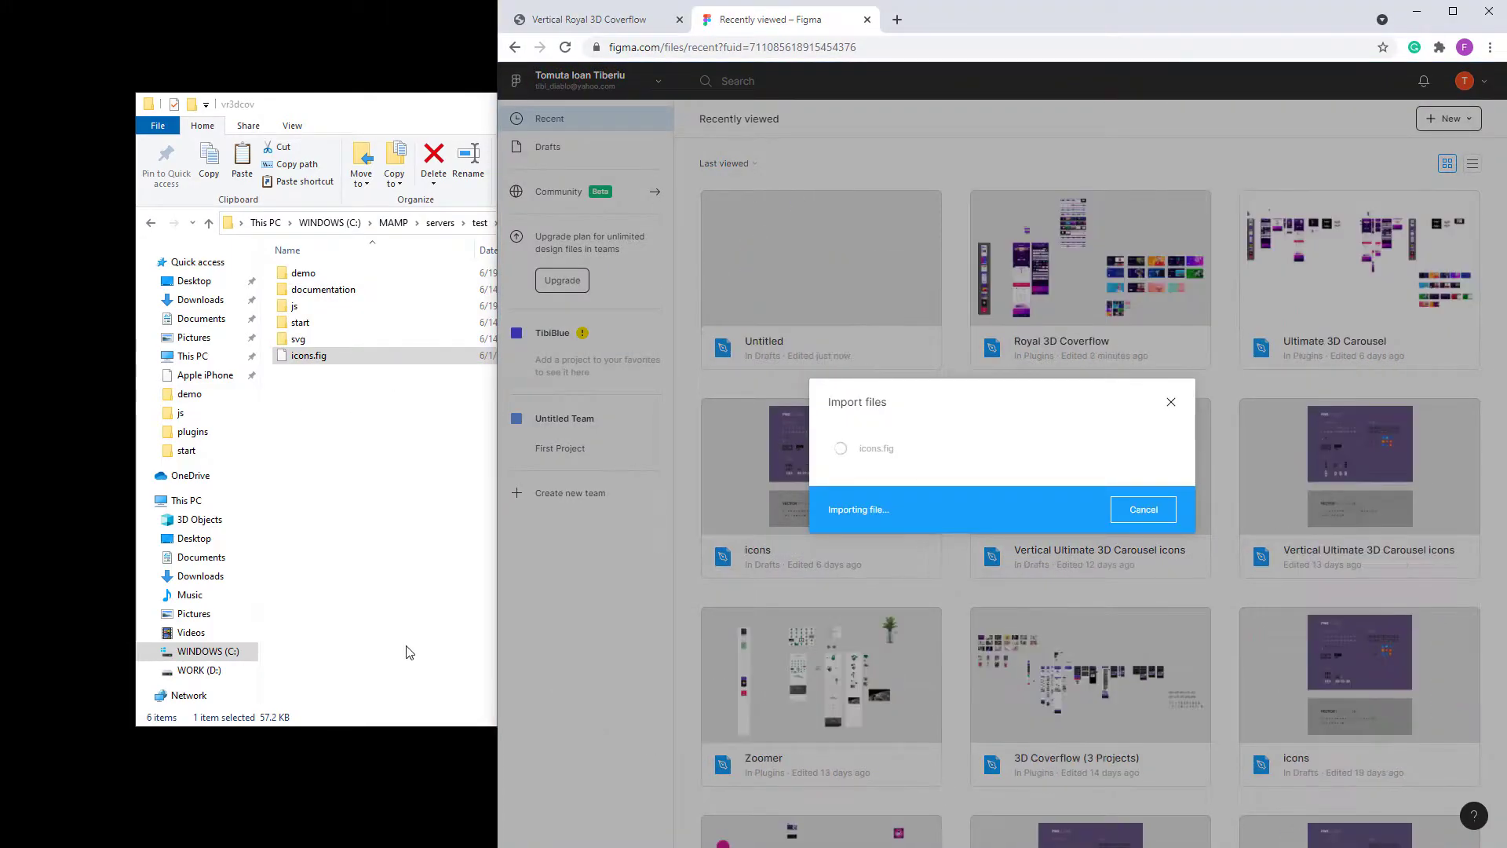
pyautogui.moveTo(498, 423); pyautogui.dragTo(2, 400)
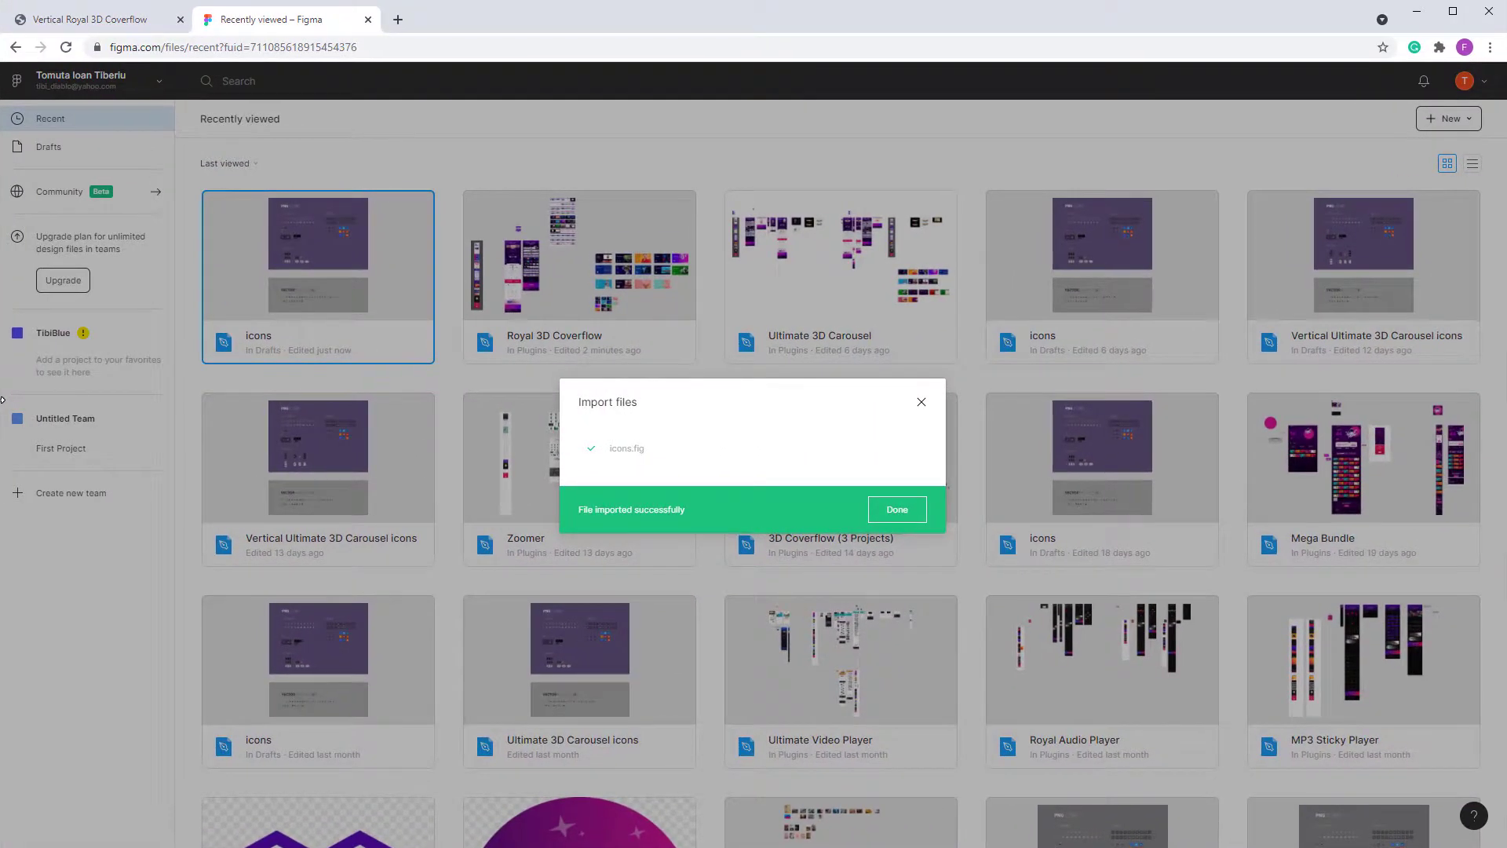
pyautogui.click(898, 509)
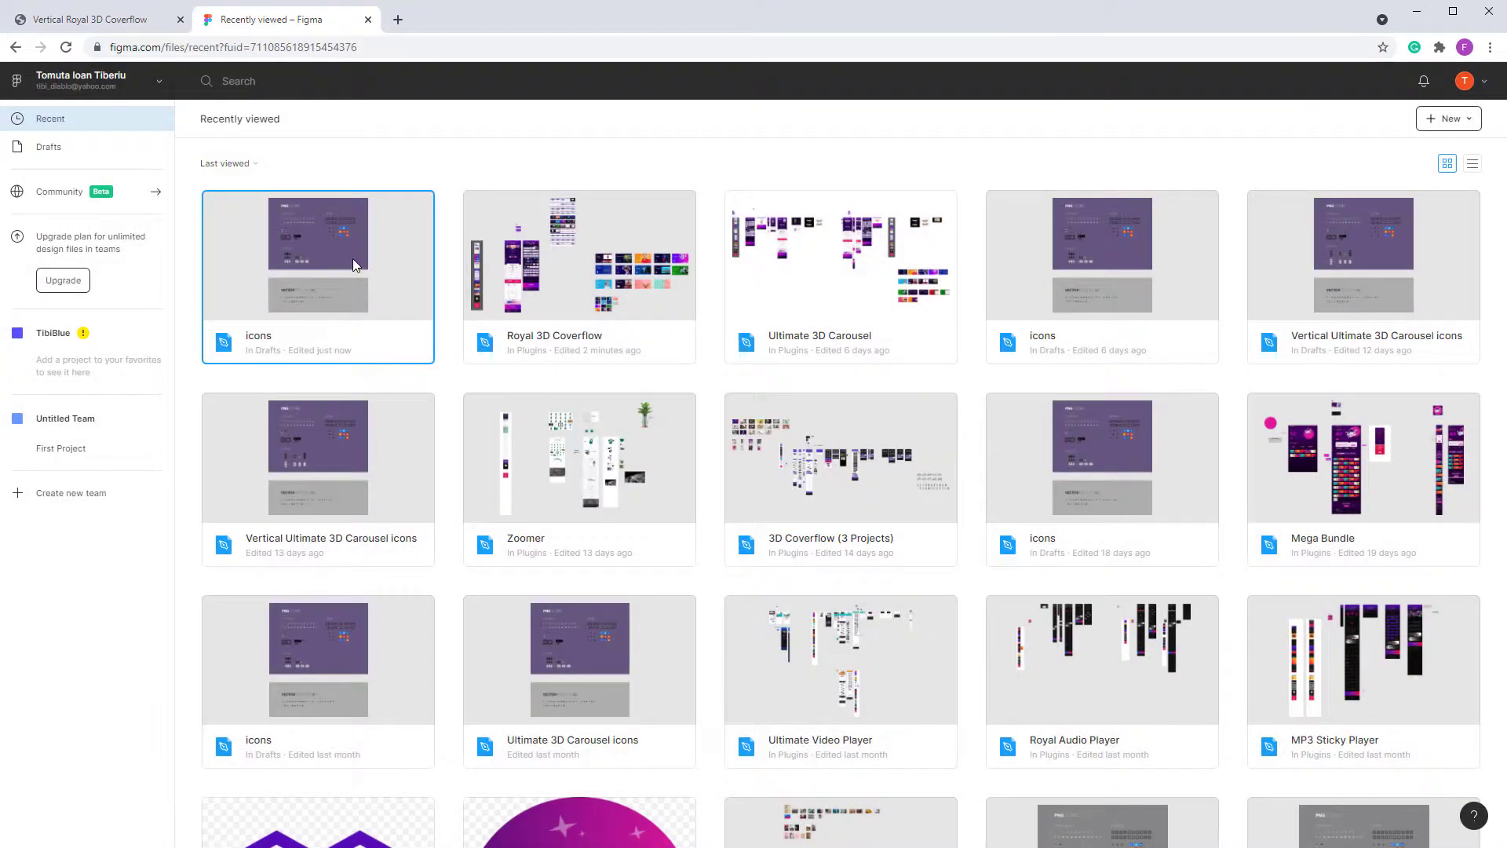
# Step: Open the icons file and scroll to view the Dark Version and Vector Font icon frames
pyautogui.doubleClick(355, 265)
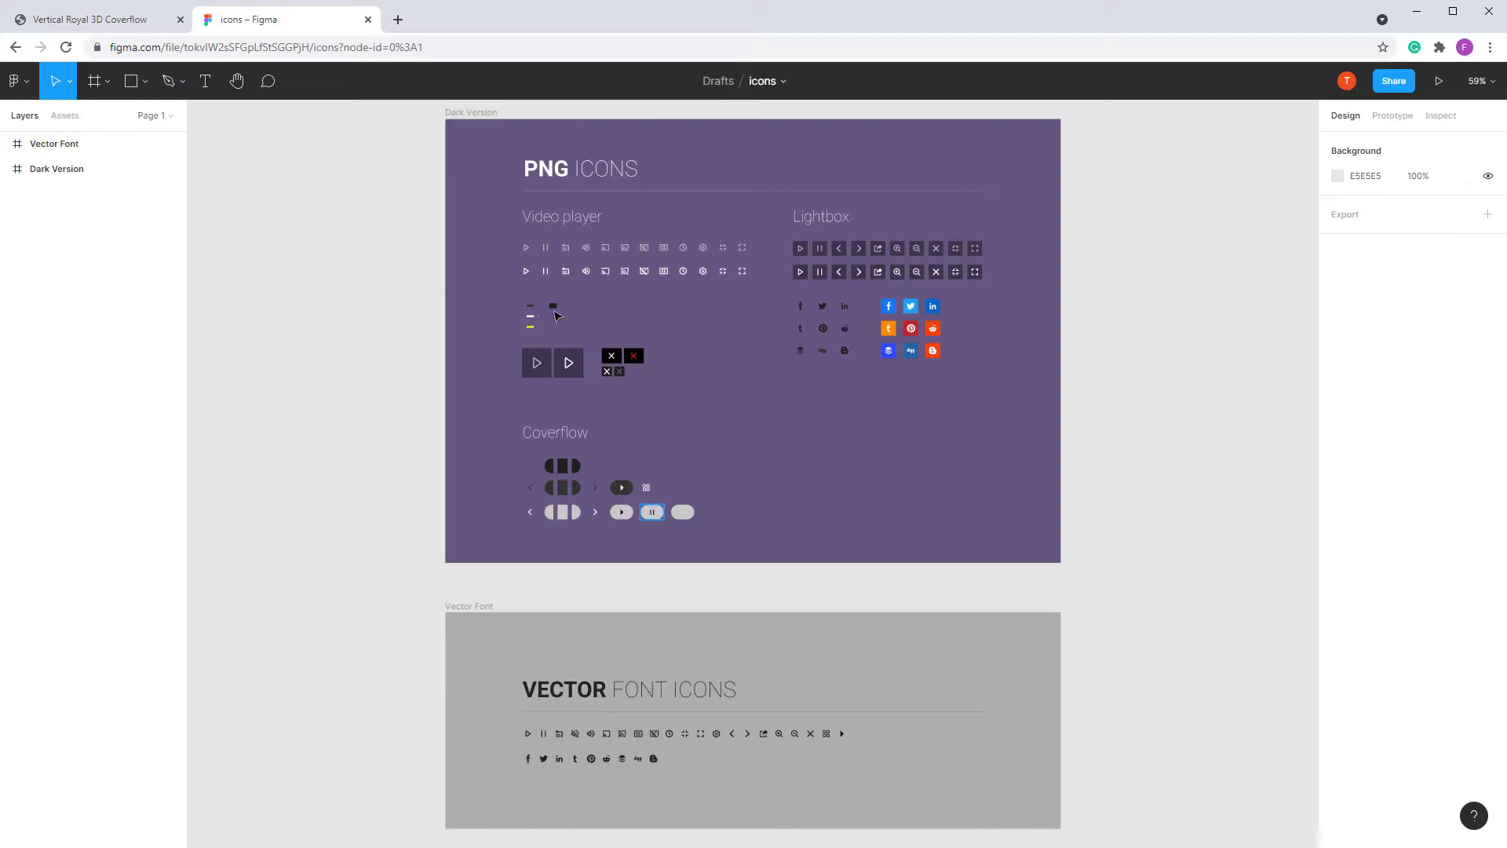
pyautogui.scroll(2, 701, 303)
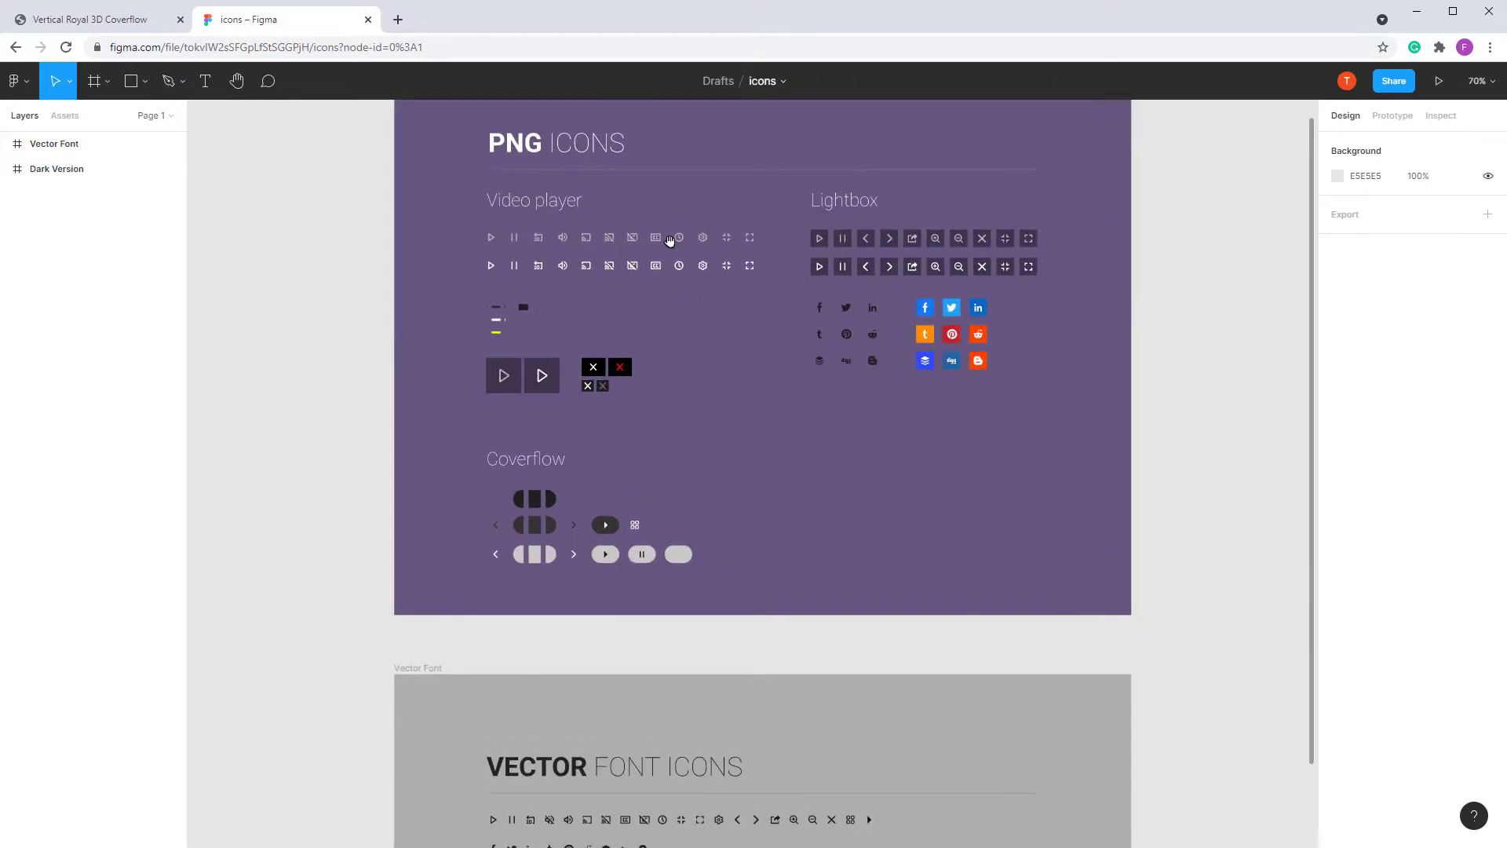
pyautogui.scroll(-3, 834, 636)
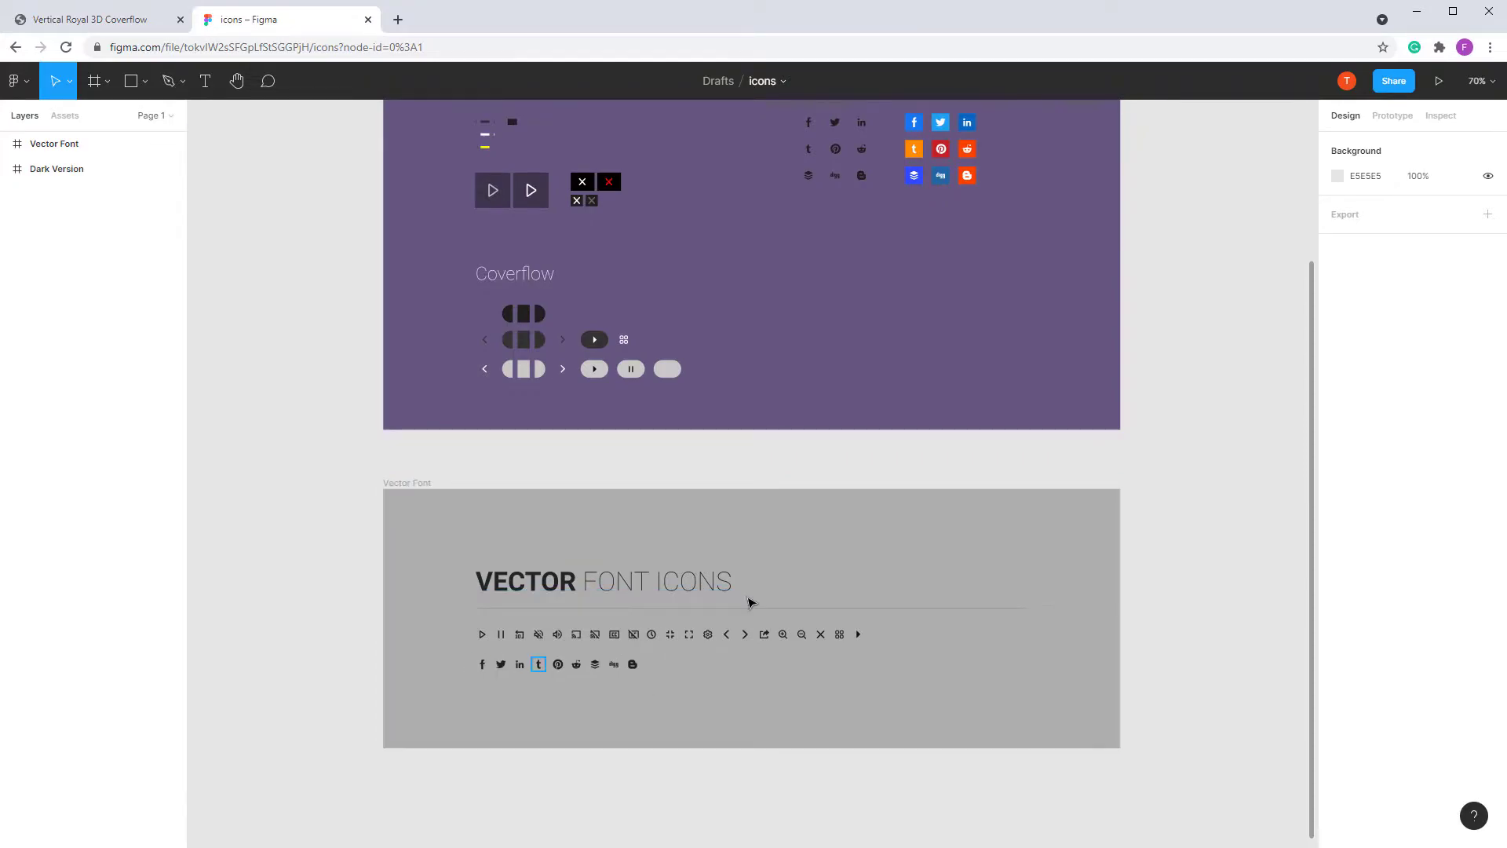
pyautogui.scroll(4, 523, 360)
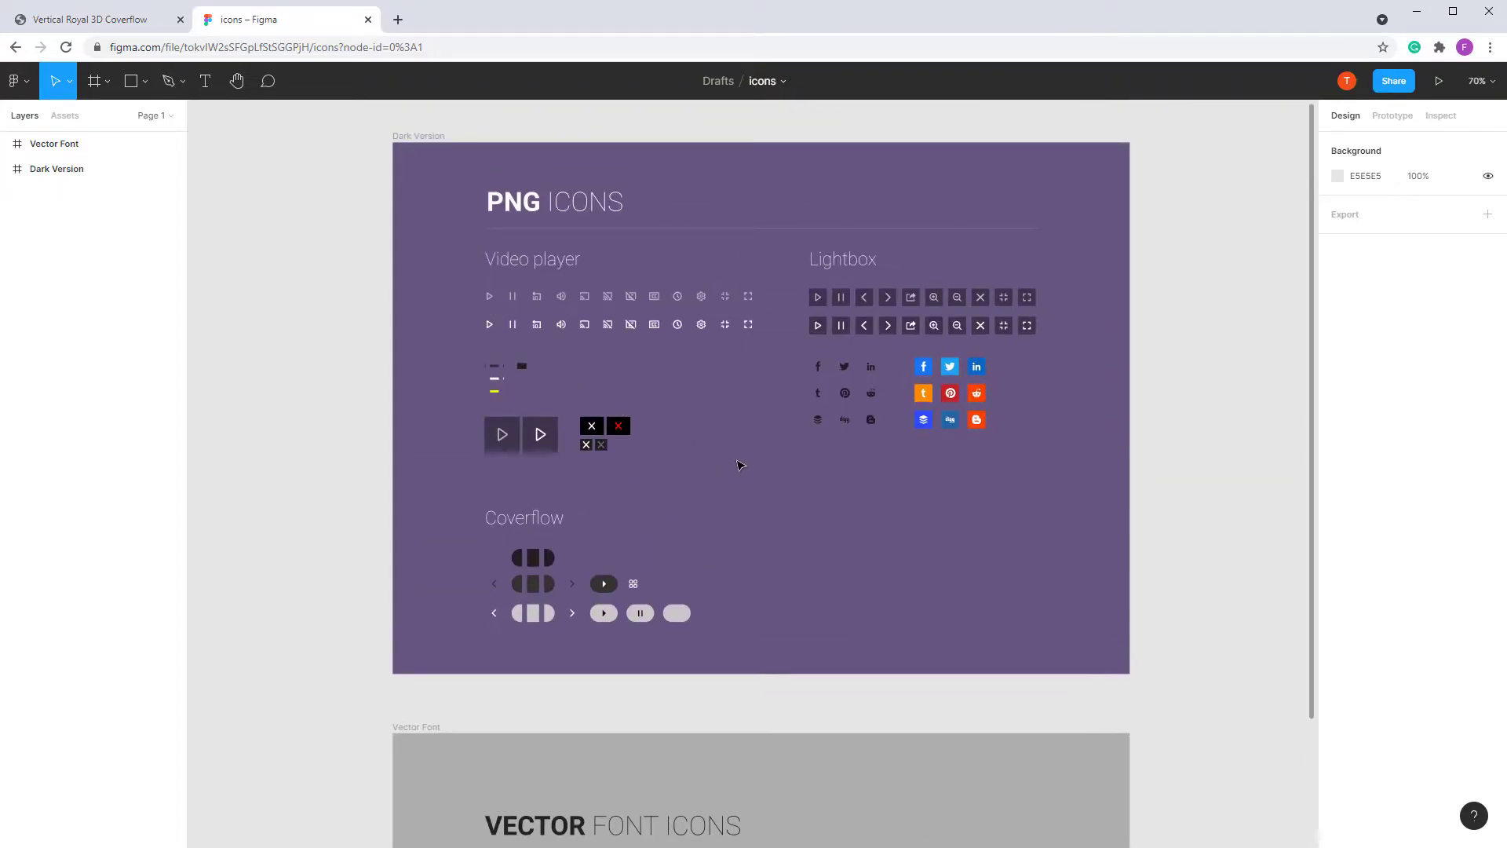
pyautogui.scroll(2, 738, 365)
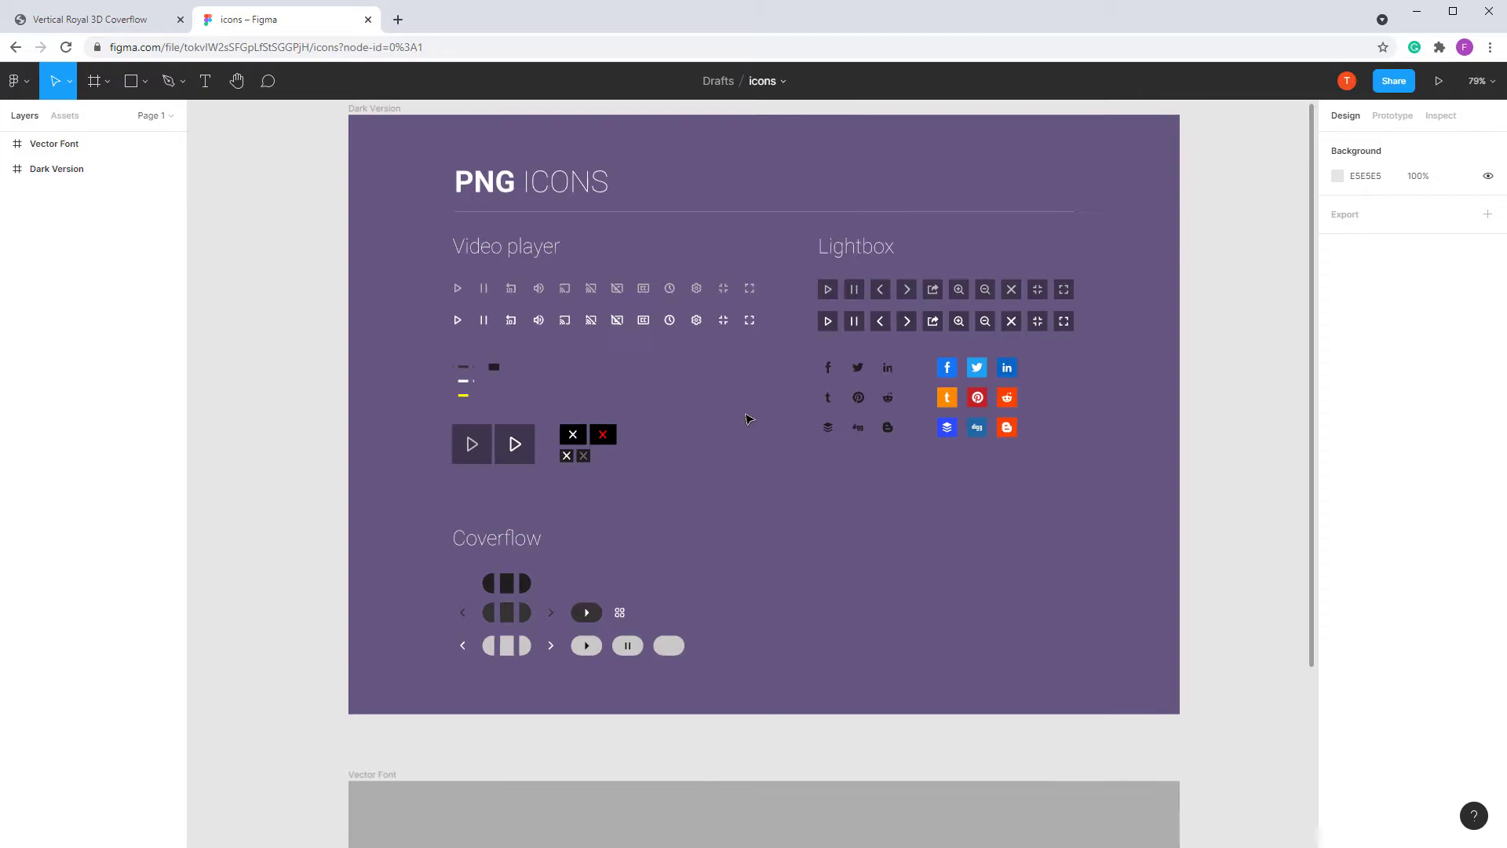
pyautogui.hscroll(2, 706, 405)
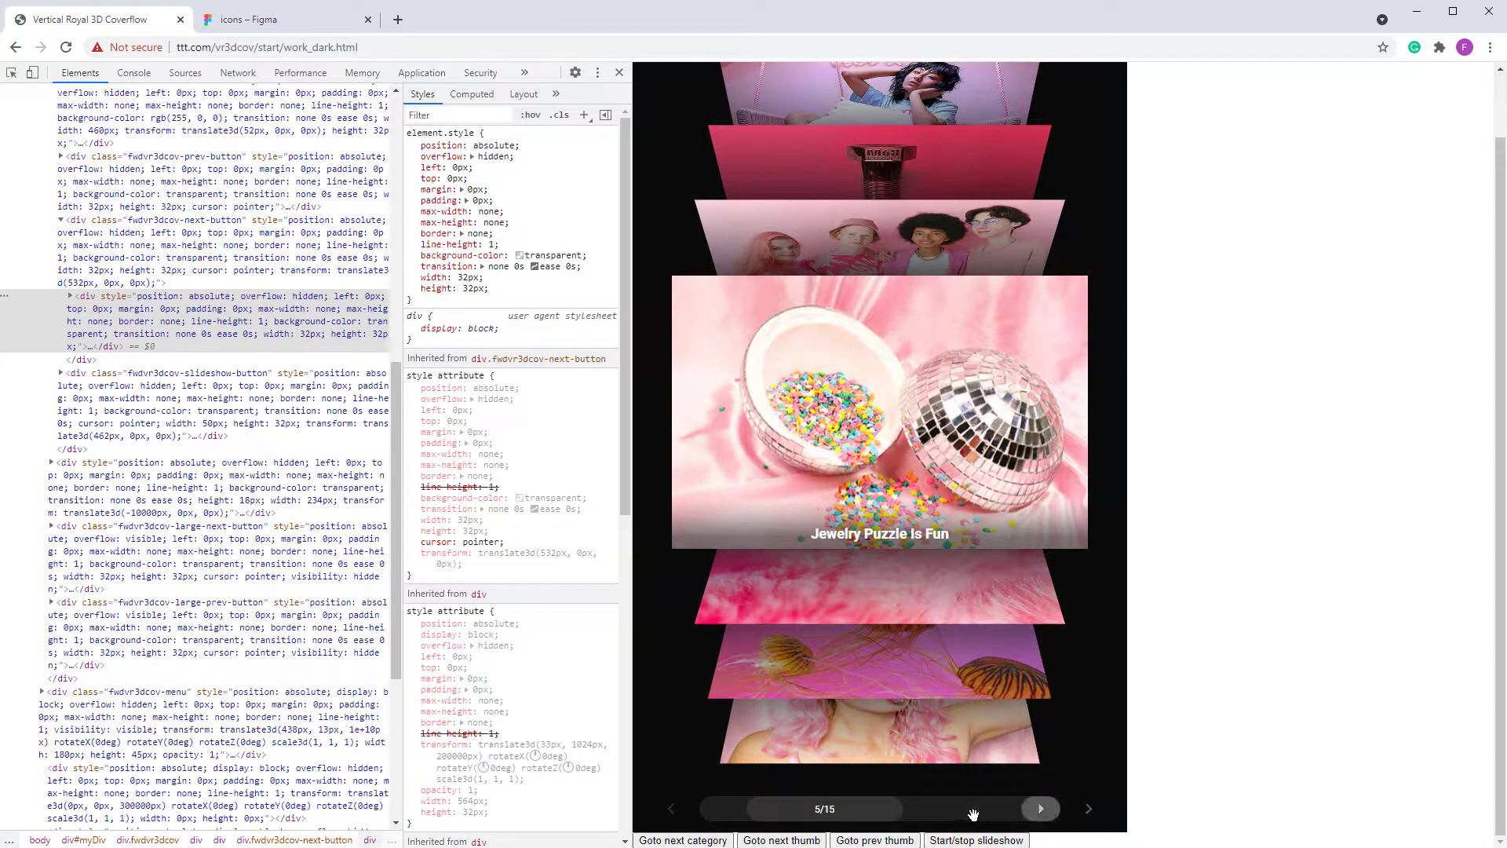
# Step: Step the coverflow to item 12 and view the Pink Easter Eggs image full size, then close it
pyautogui.click(1002, 814)
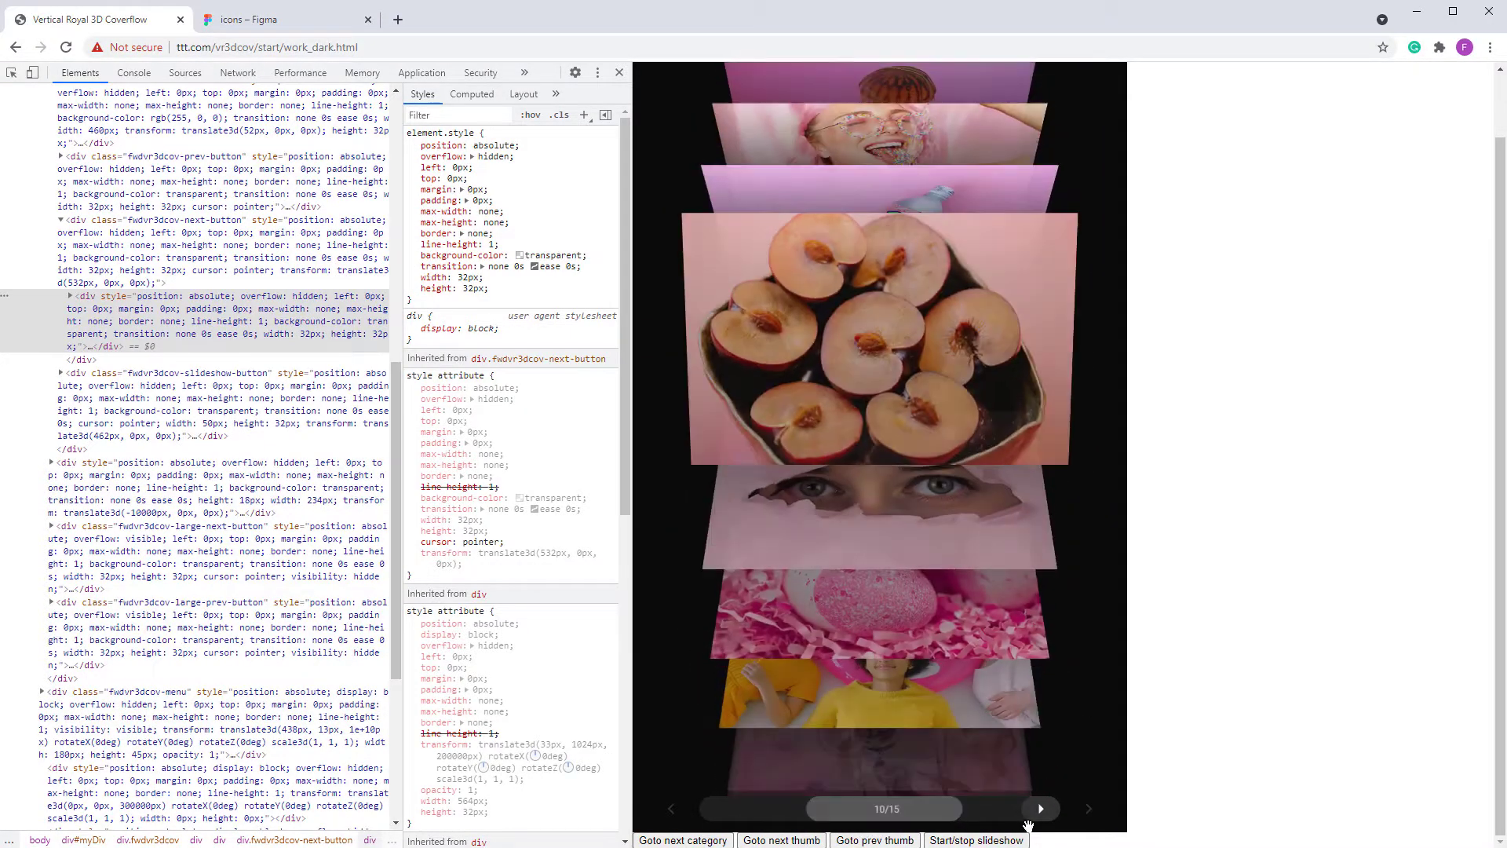
pyautogui.click(1089, 810)
pyautogui.click(790, 821)
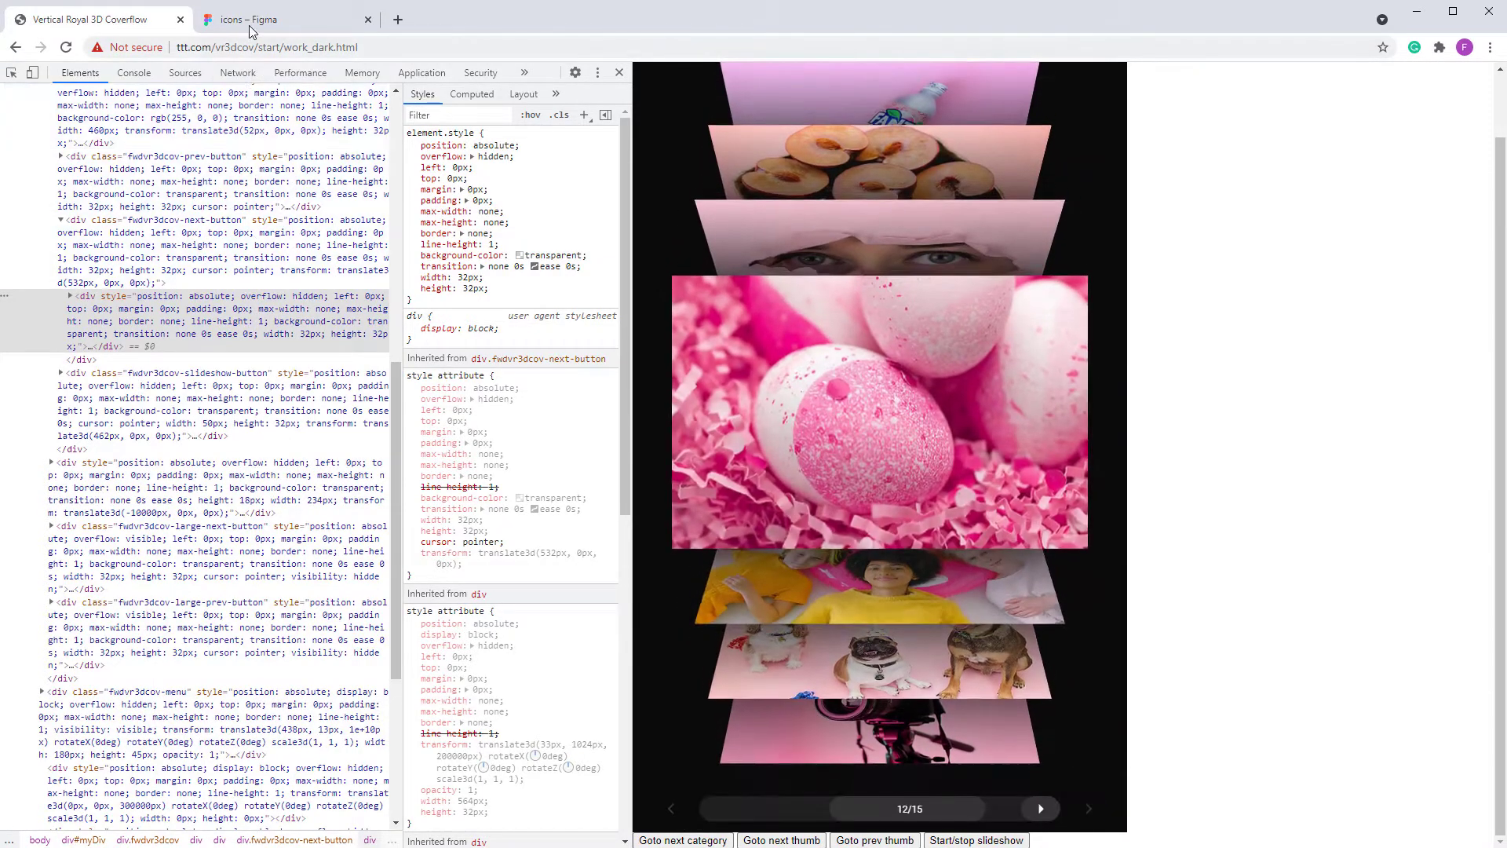
pyautogui.click(251, 24)
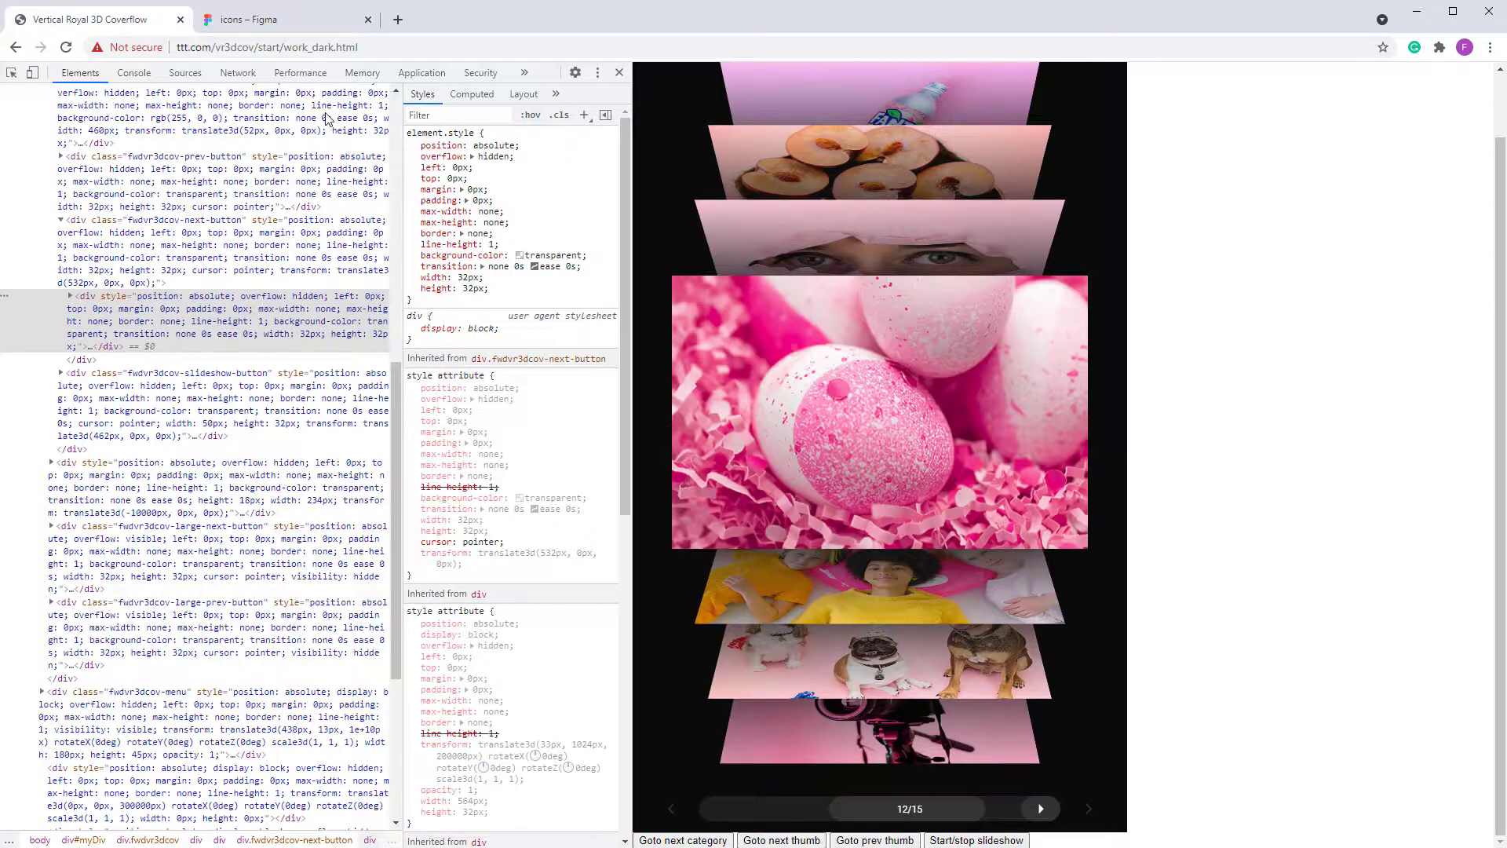
pyautogui.click(122, 19)
pyautogui.click(919, 395)
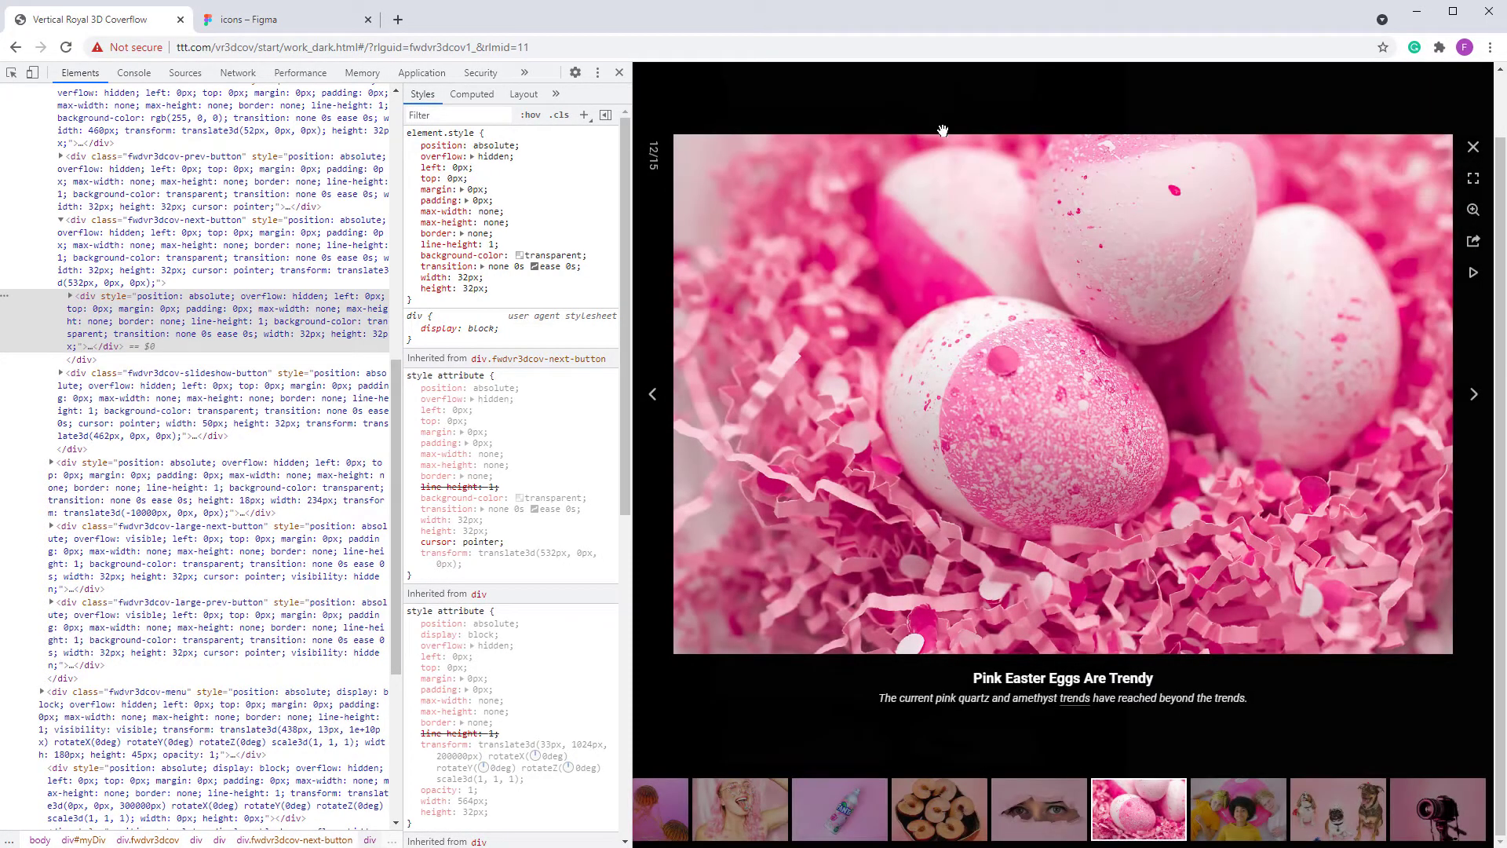
pyautogui.click(929, 86)
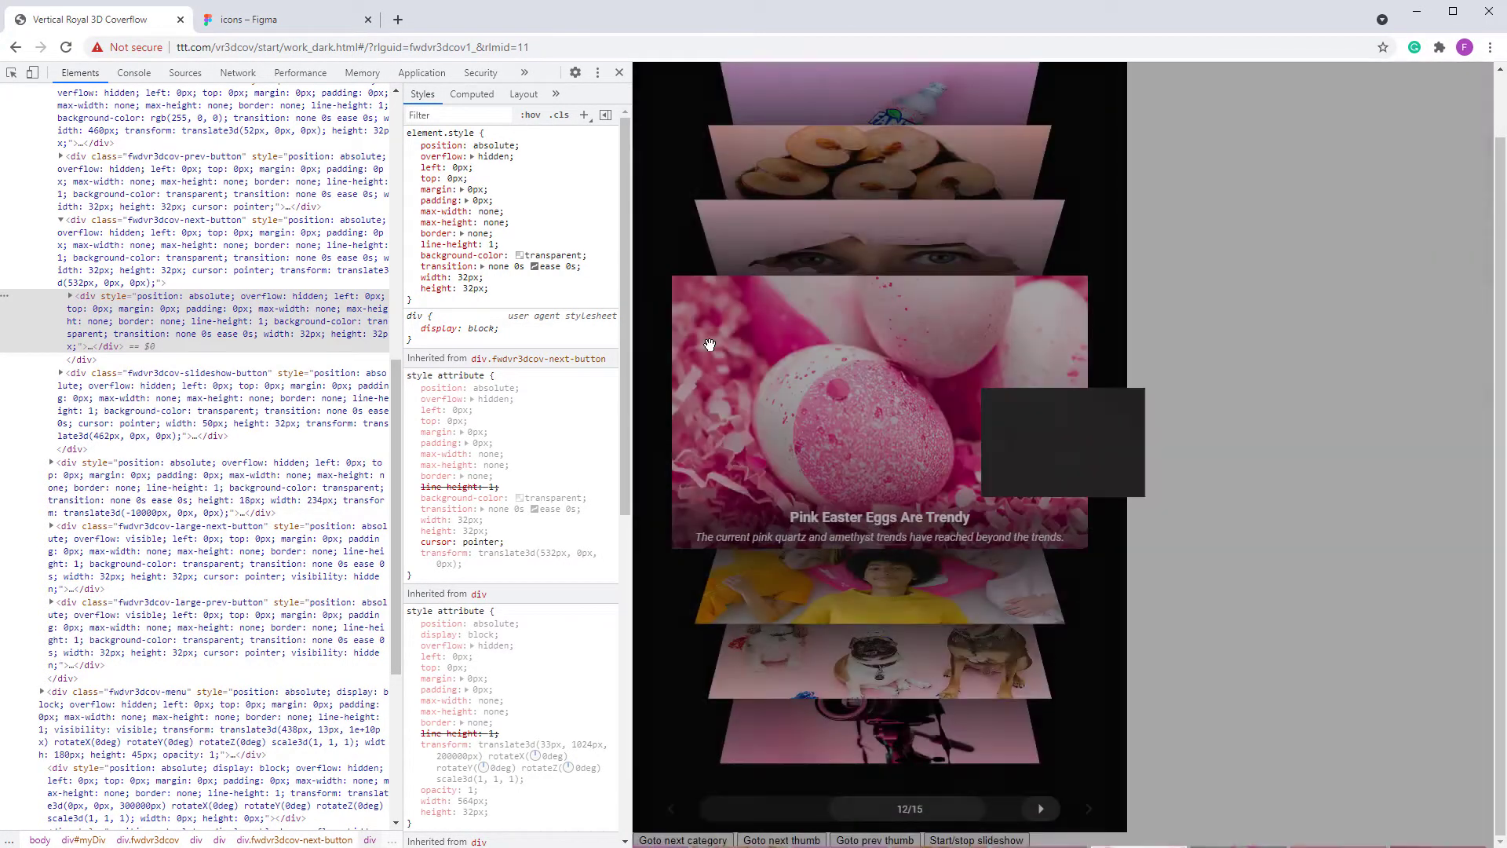
# Step: Switch the coverflow to Thumbs video, play the MP4 card, then return to Figma
pyautogui.click(251, 19)
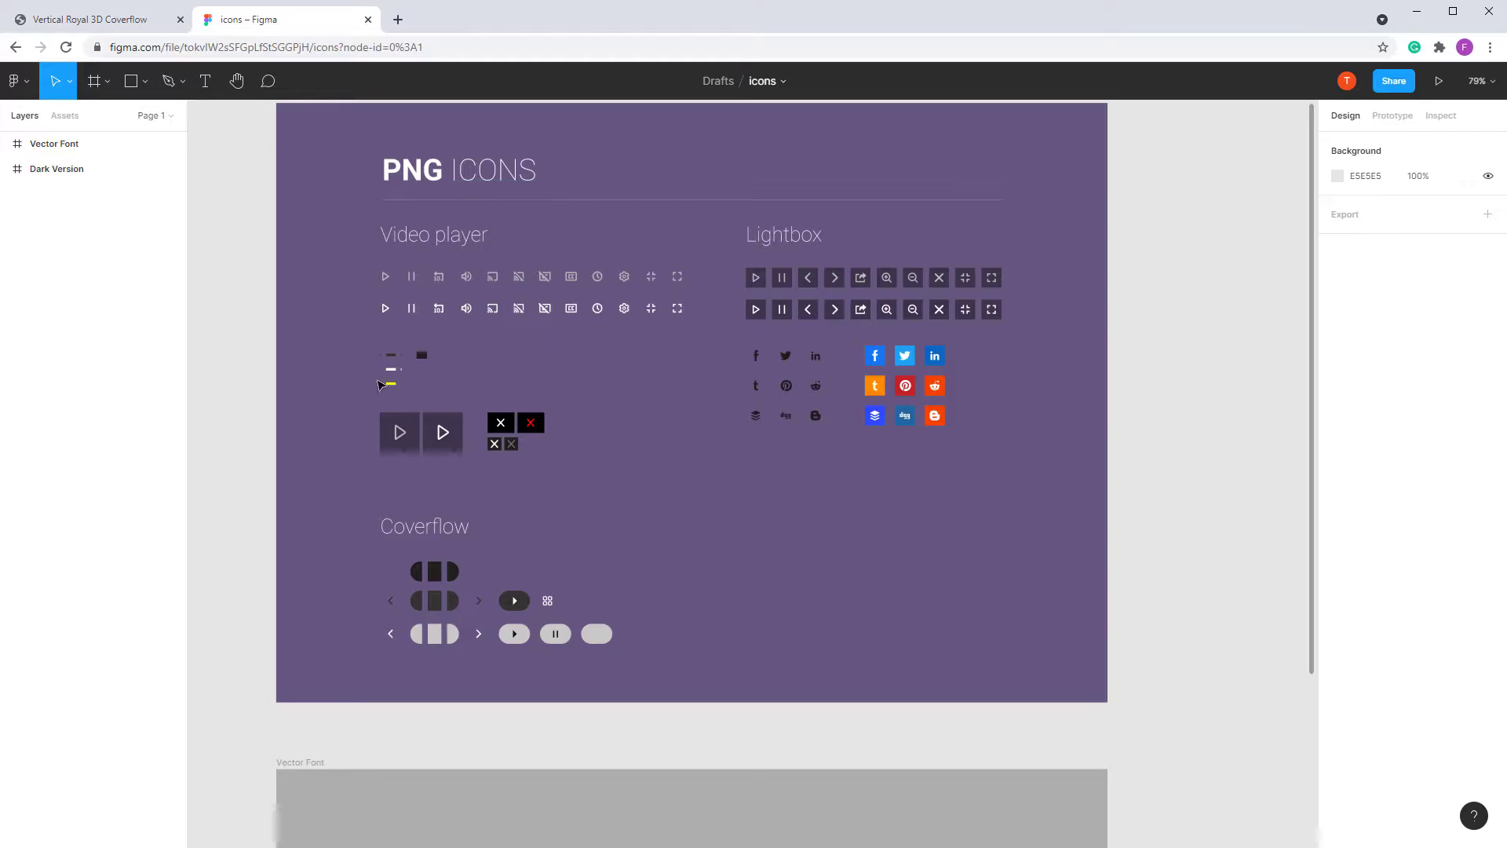
pyautogui.click(90, 4)
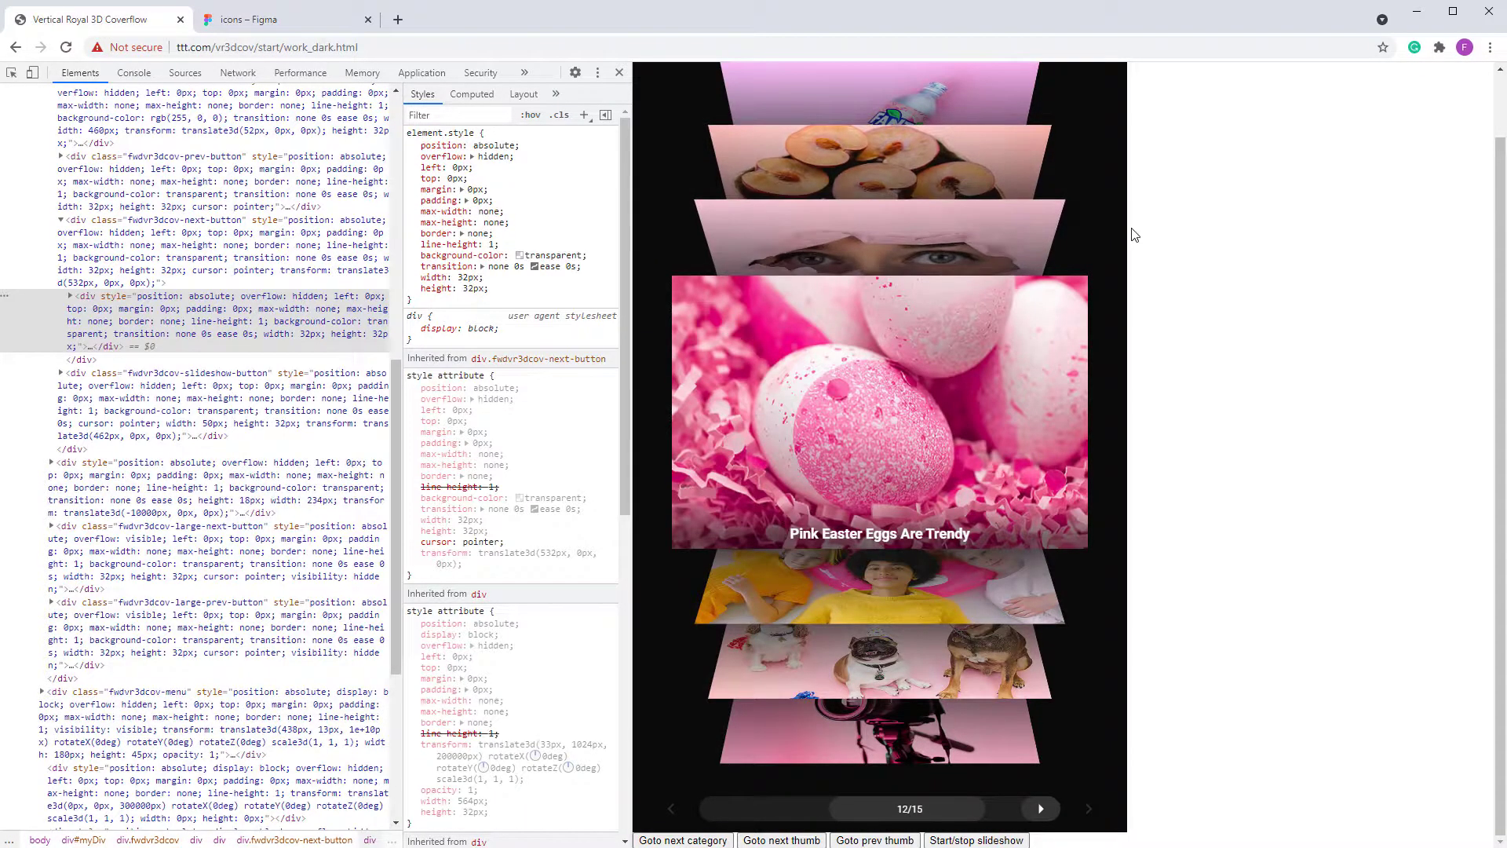
pyautogui.click(1082, 105)
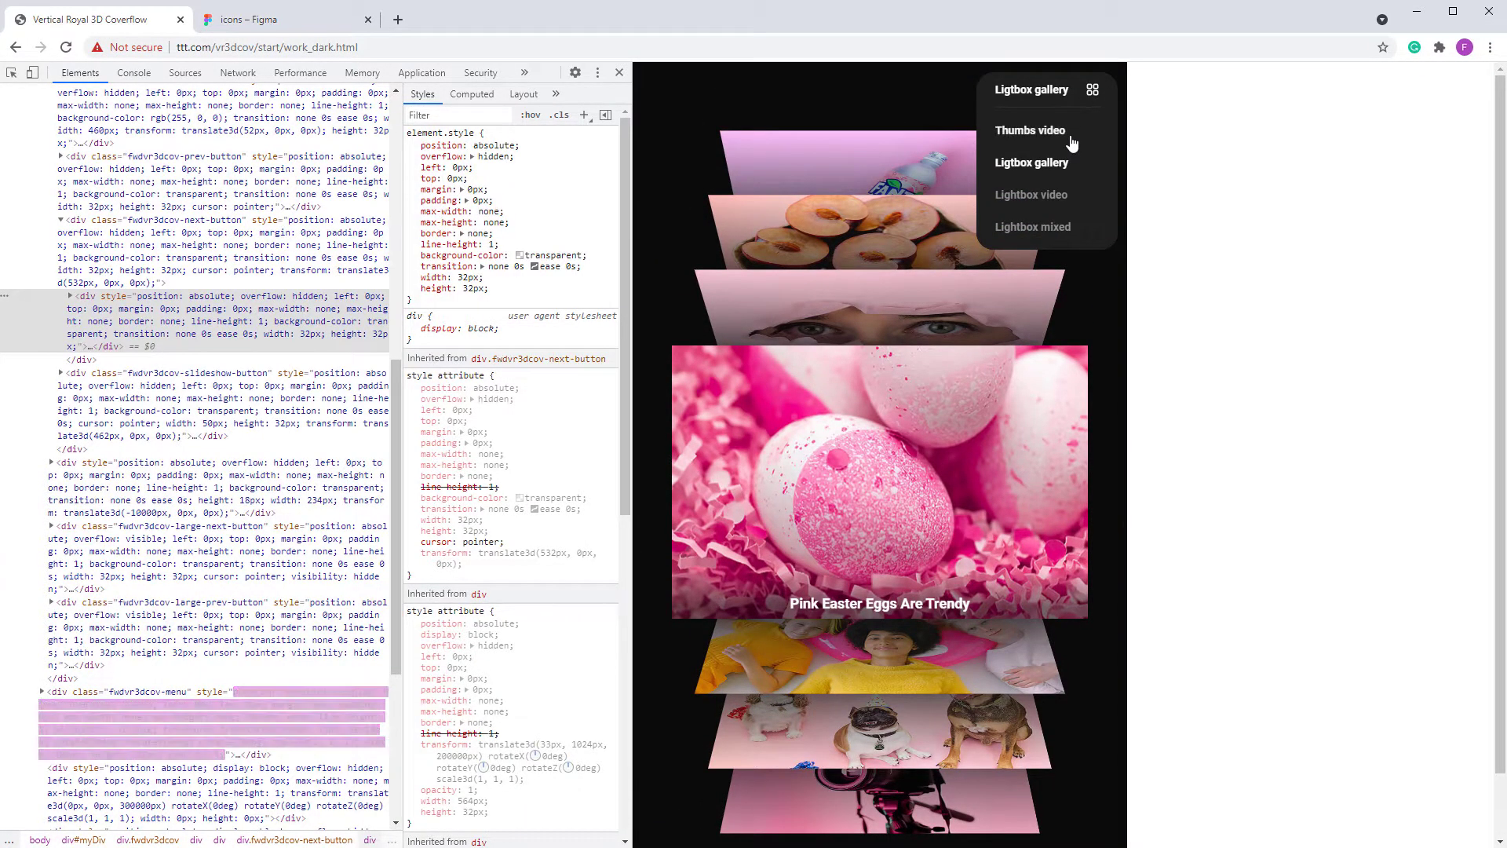
pyautogui.click(1036, 128)
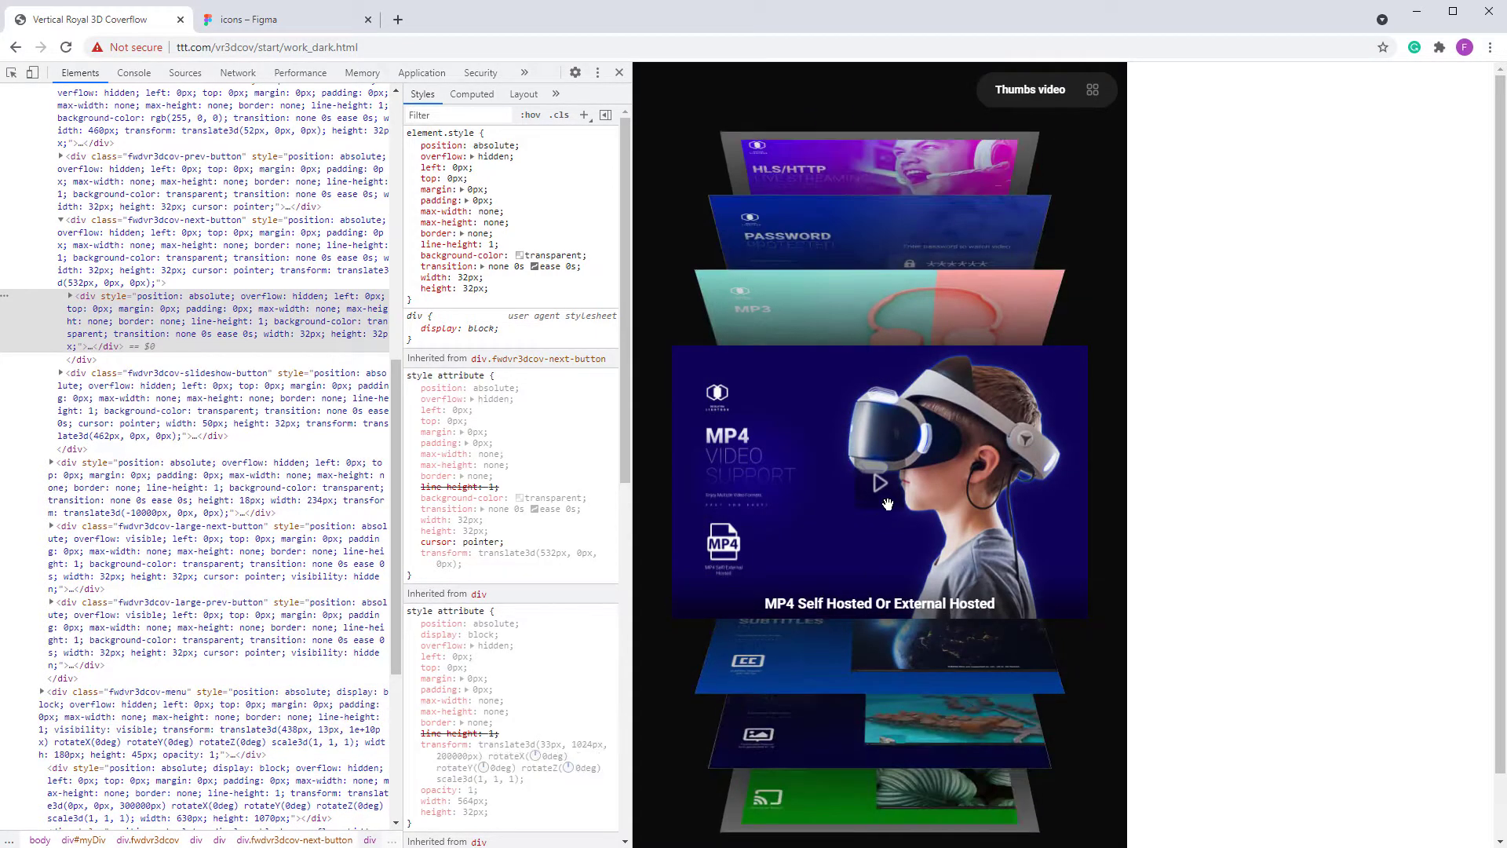
pyautogui.click(877, 486)
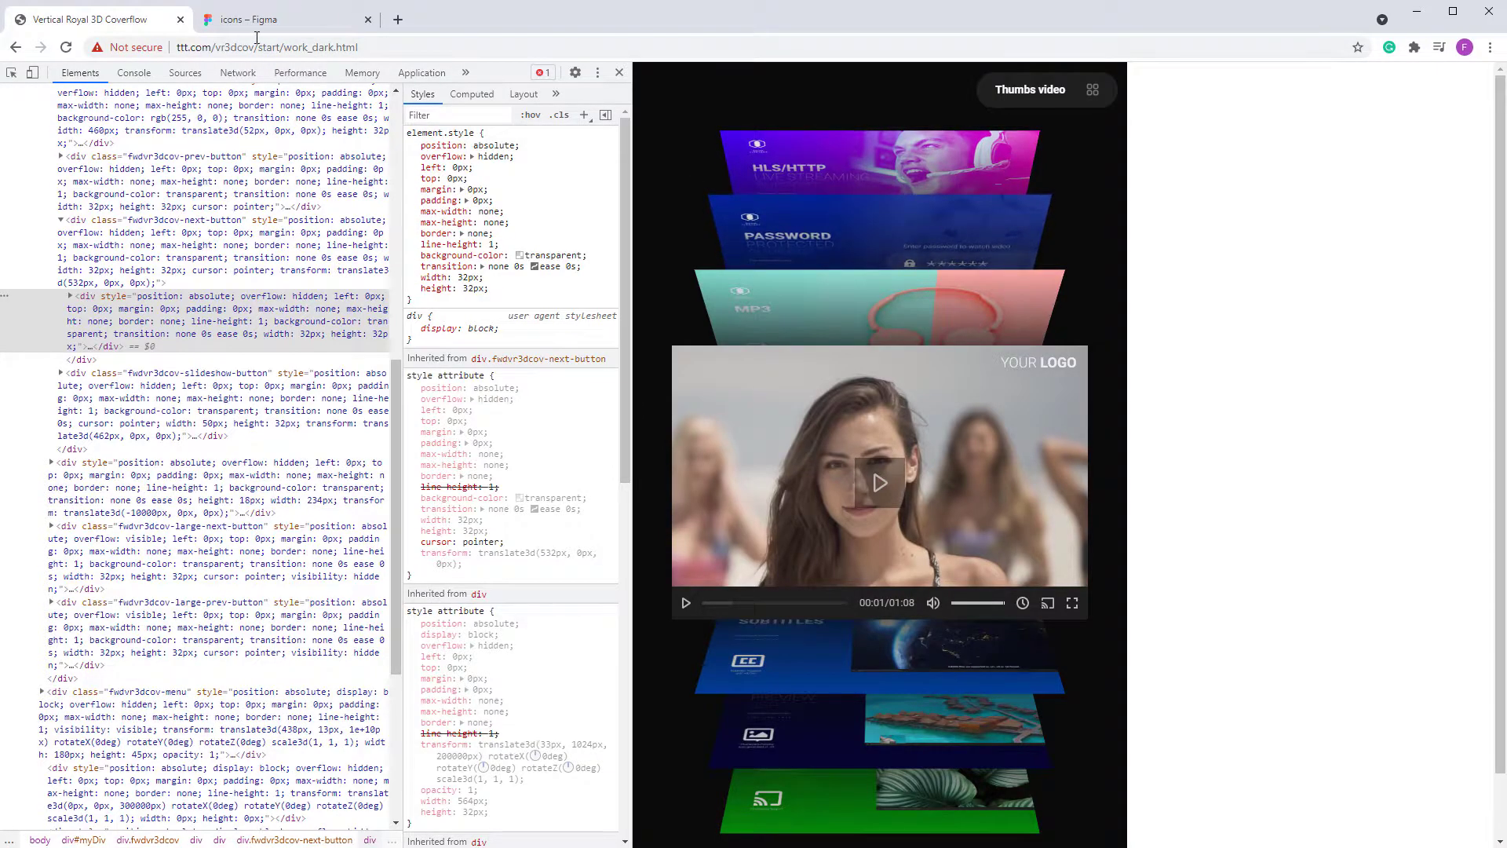
pyautogui.scroll(-1, 1070, 677)
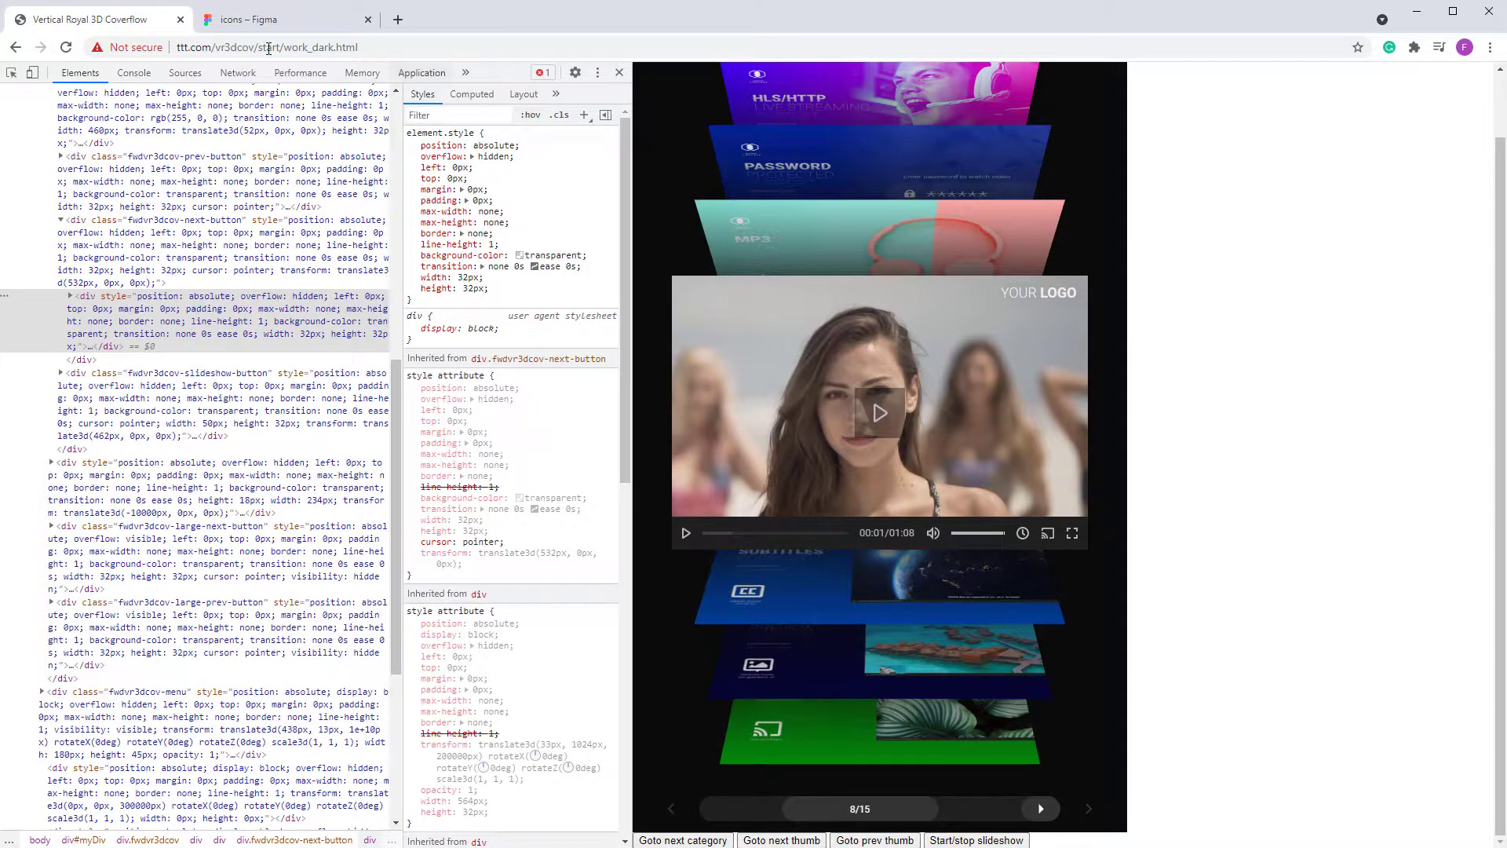
pyautogui.click(252, 24)
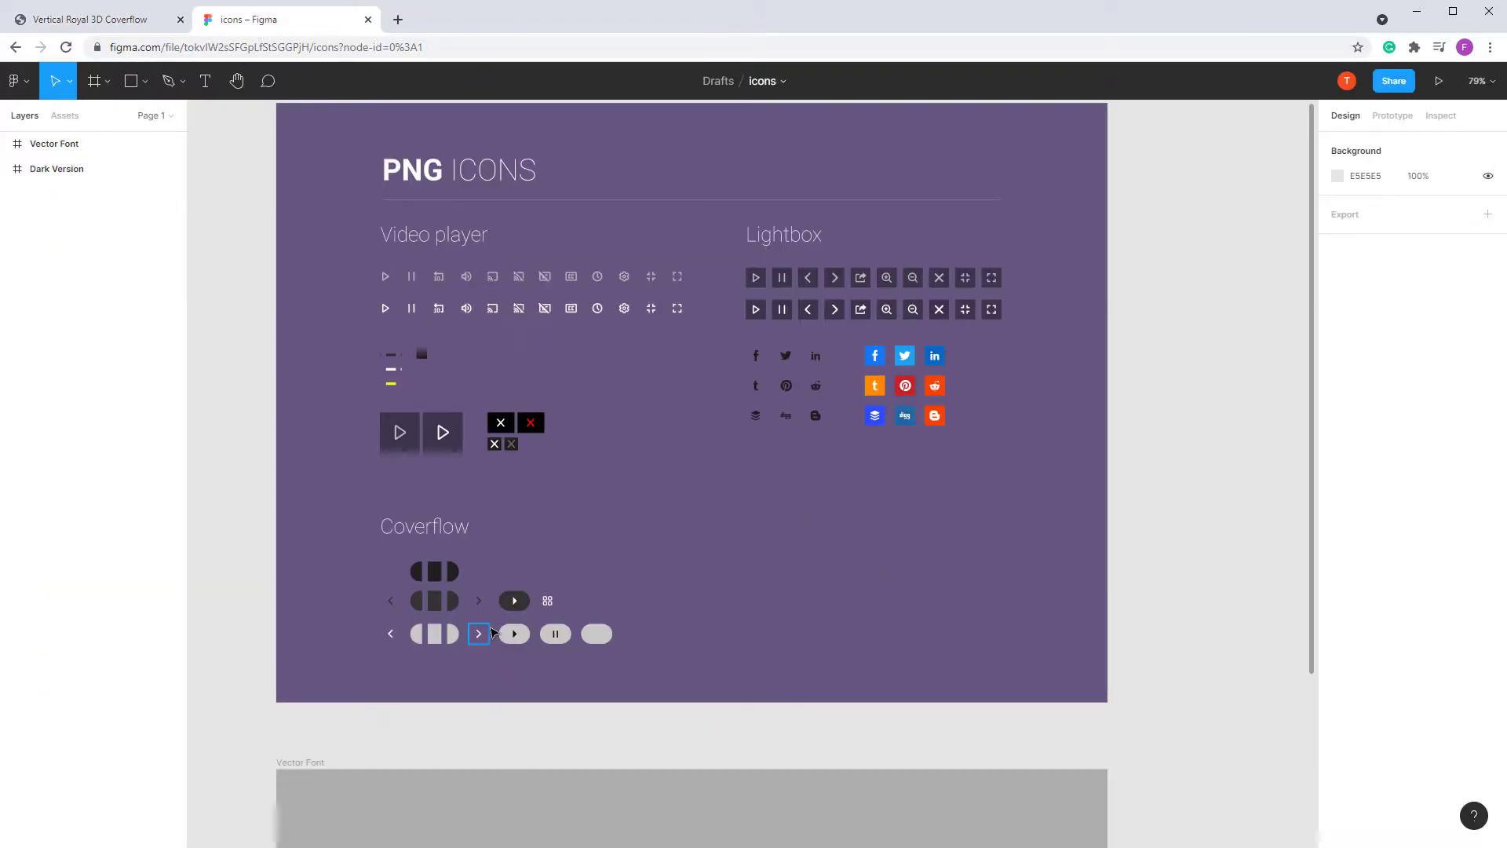
# Step: Select the dark Coverflow next-arrow icon and open its 333333 selection colour for editing
pyautogui.click(483, 609)
pyautogui.click(481, 635)
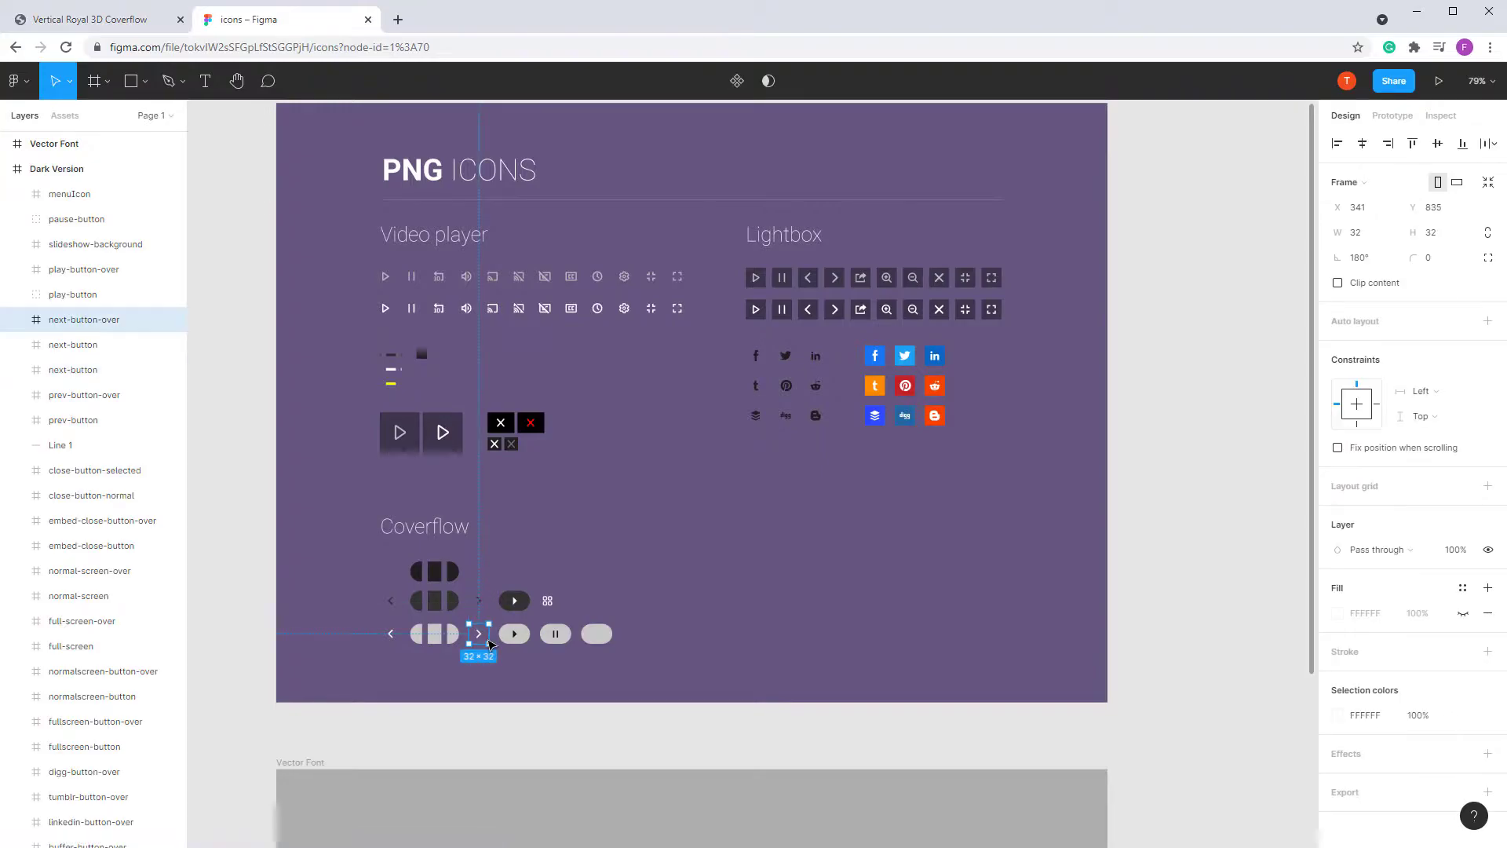
pyautogui.click(485, 603)
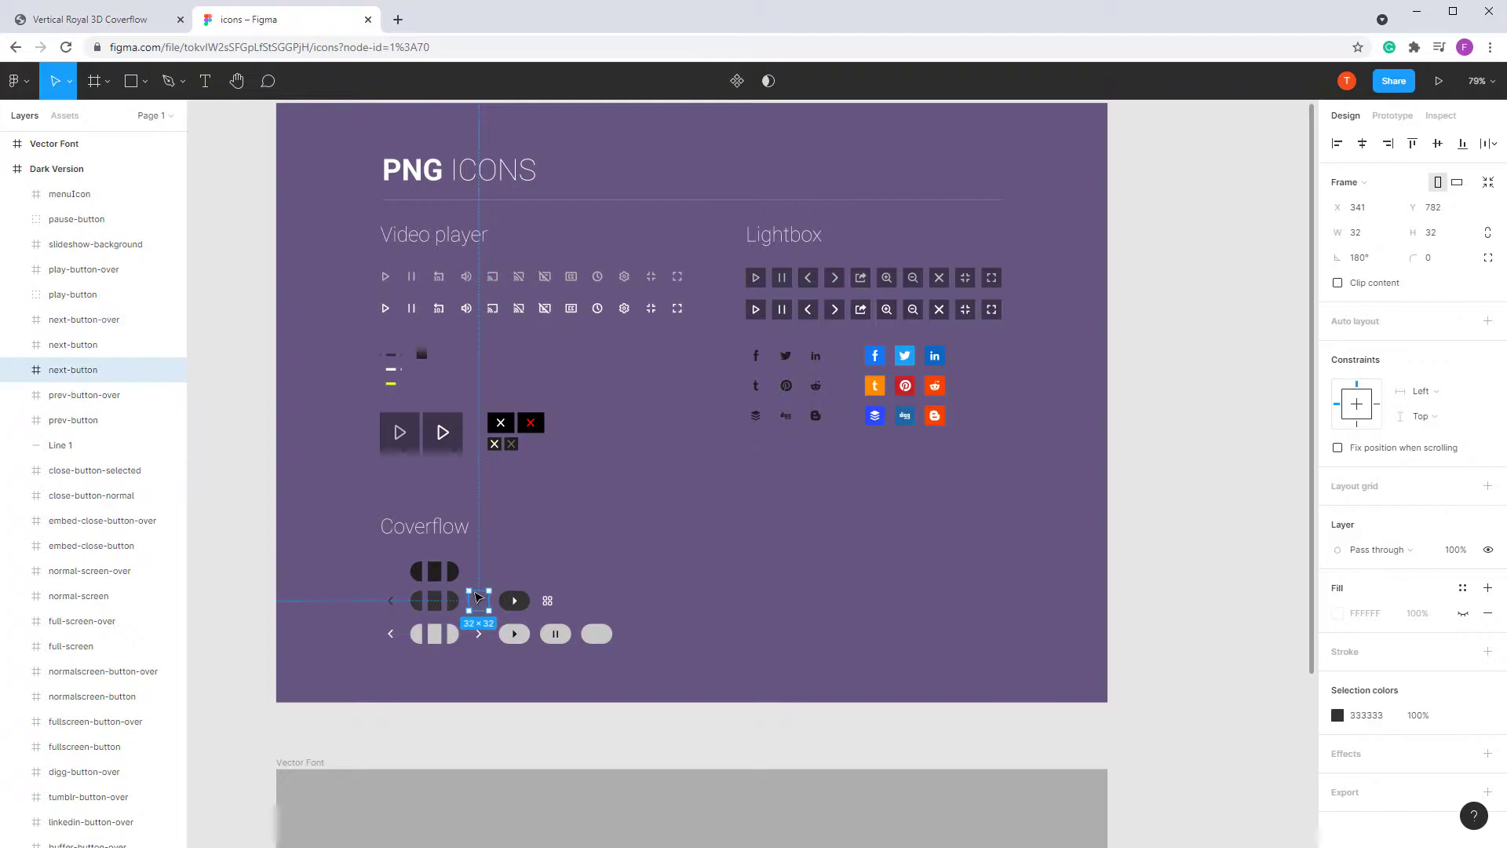
pyautogui.scroll(-1, 1381, 707)
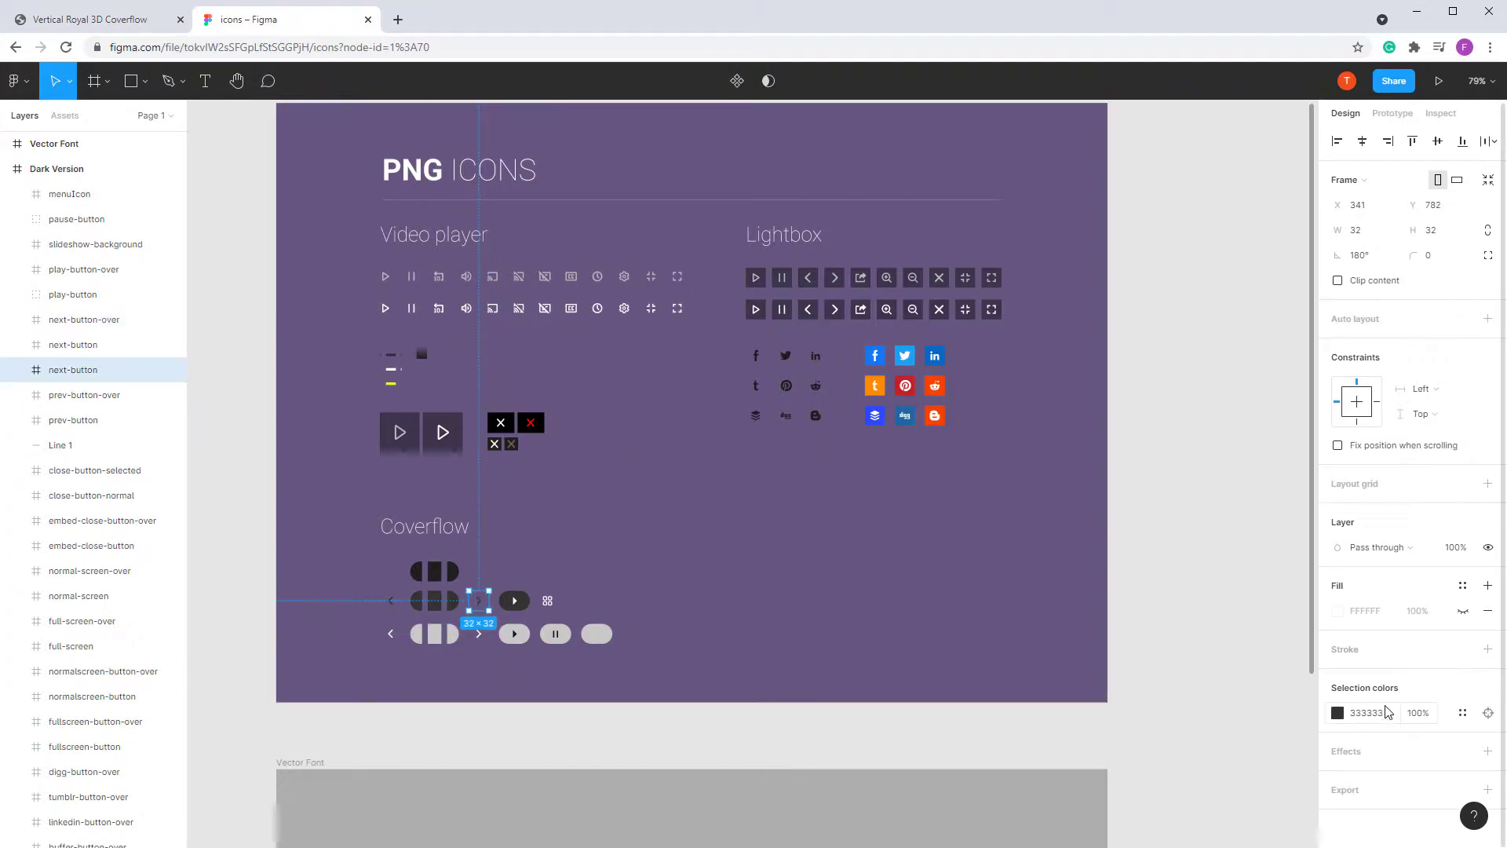
pyautogui.click(1337, 715)
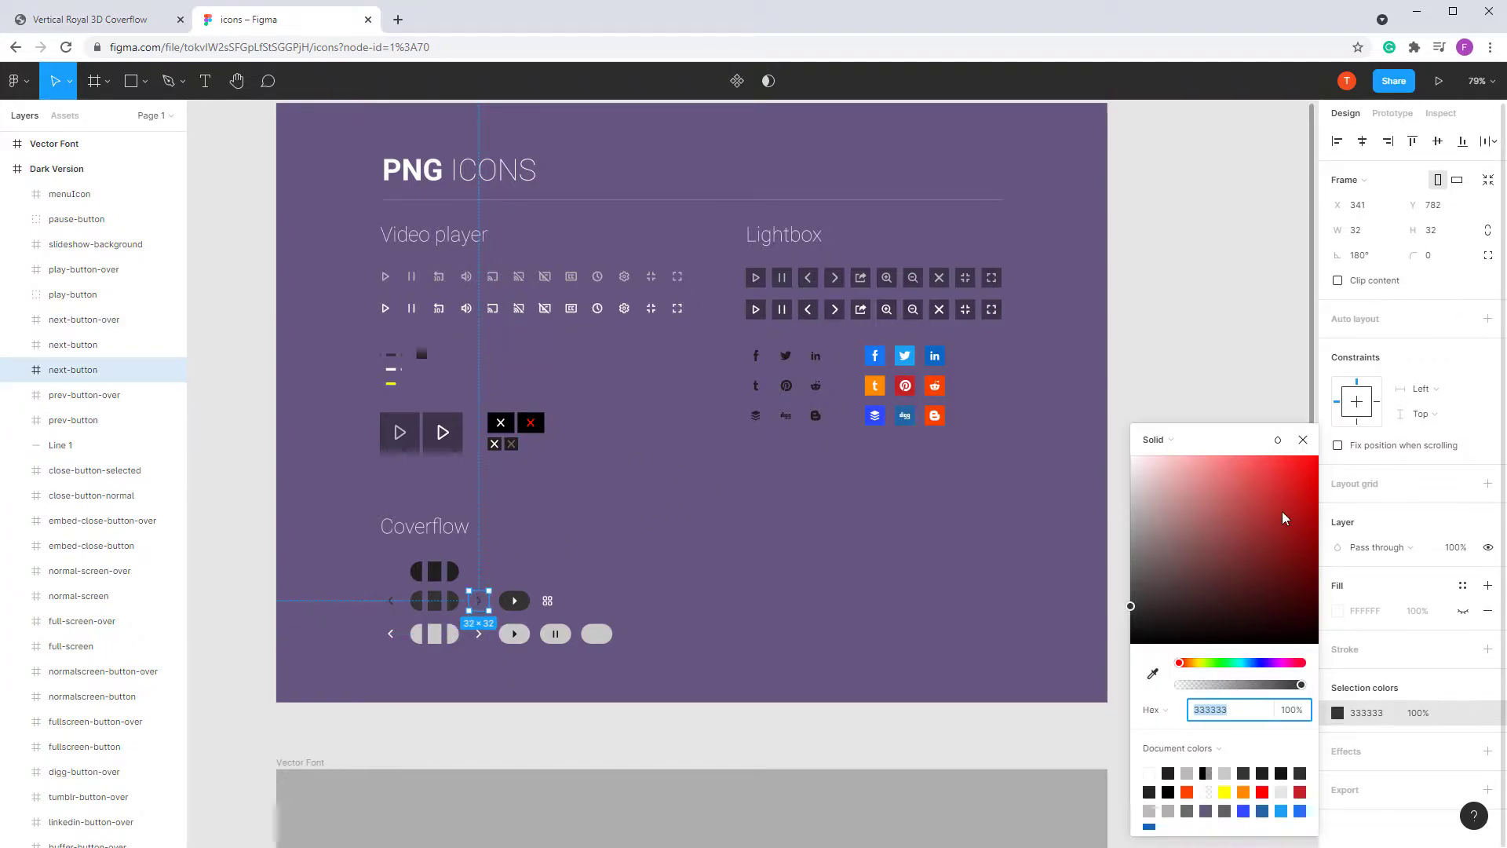